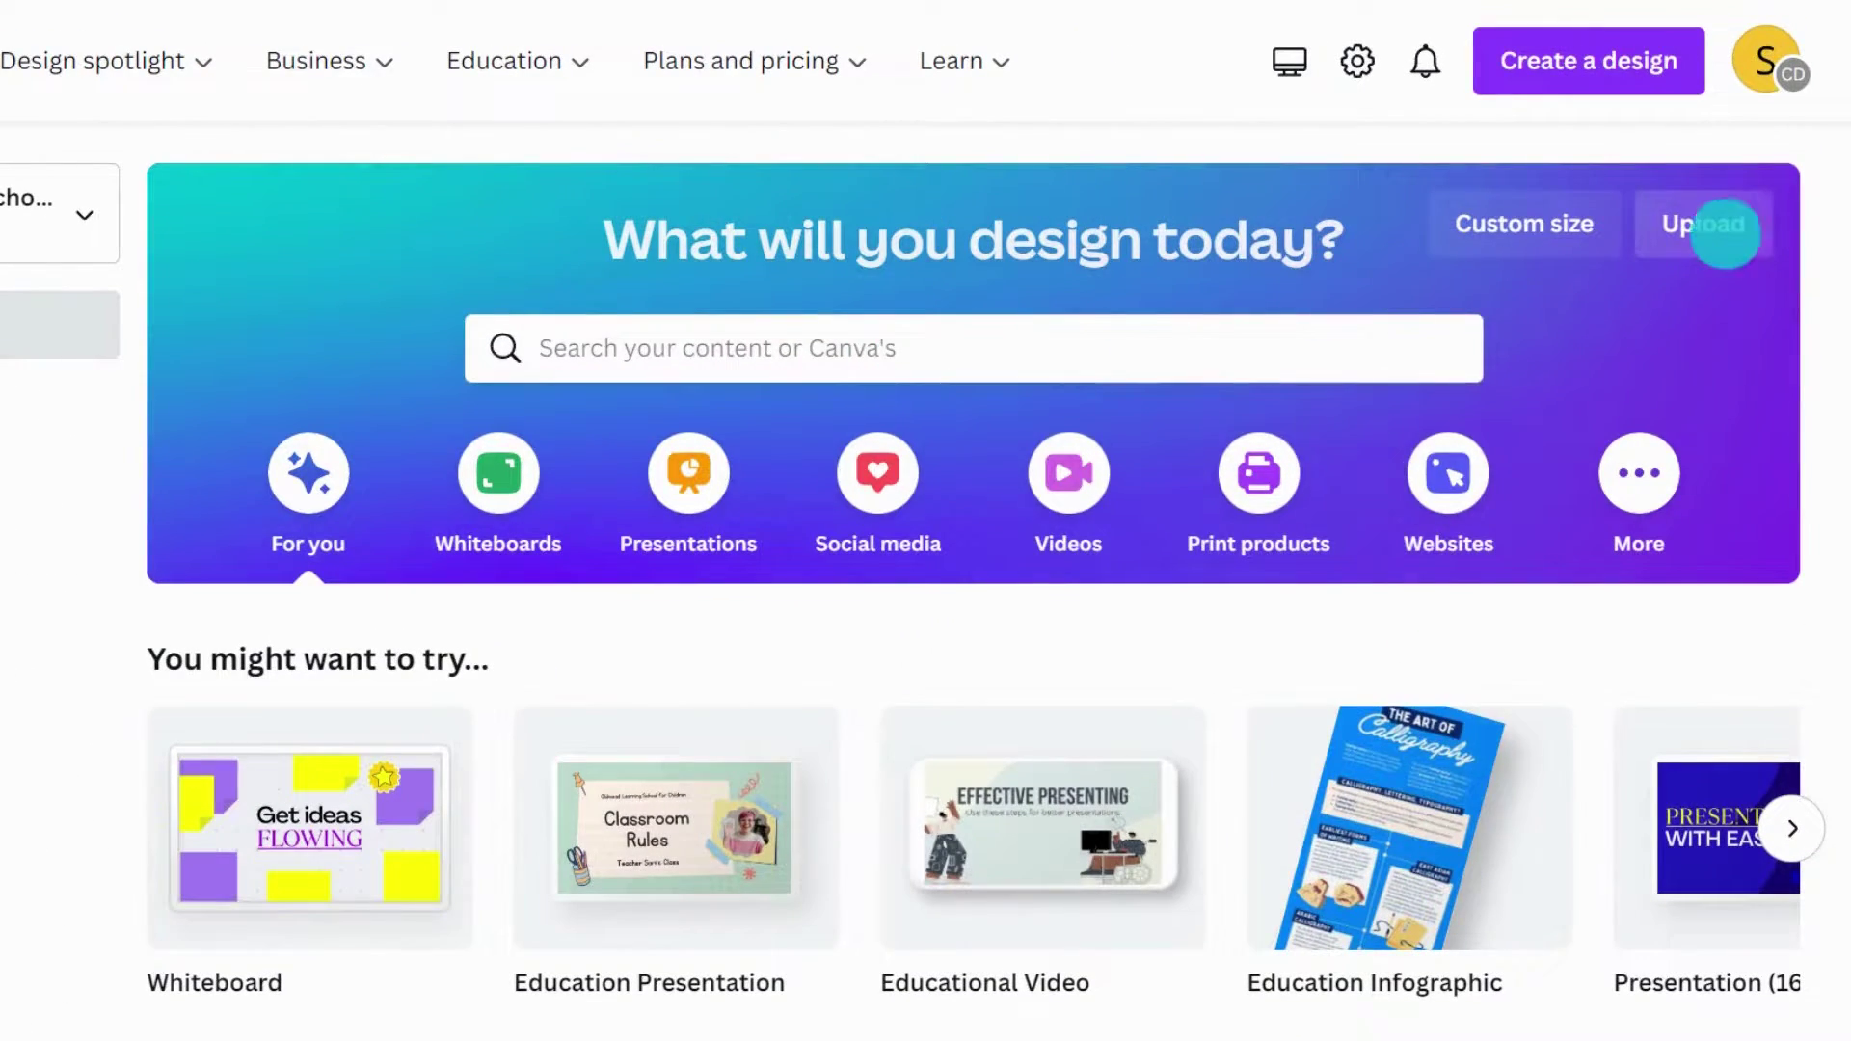
Upload Classroom.png and use it to start a new Presentation (16:9) design
left_click(1724, 237)
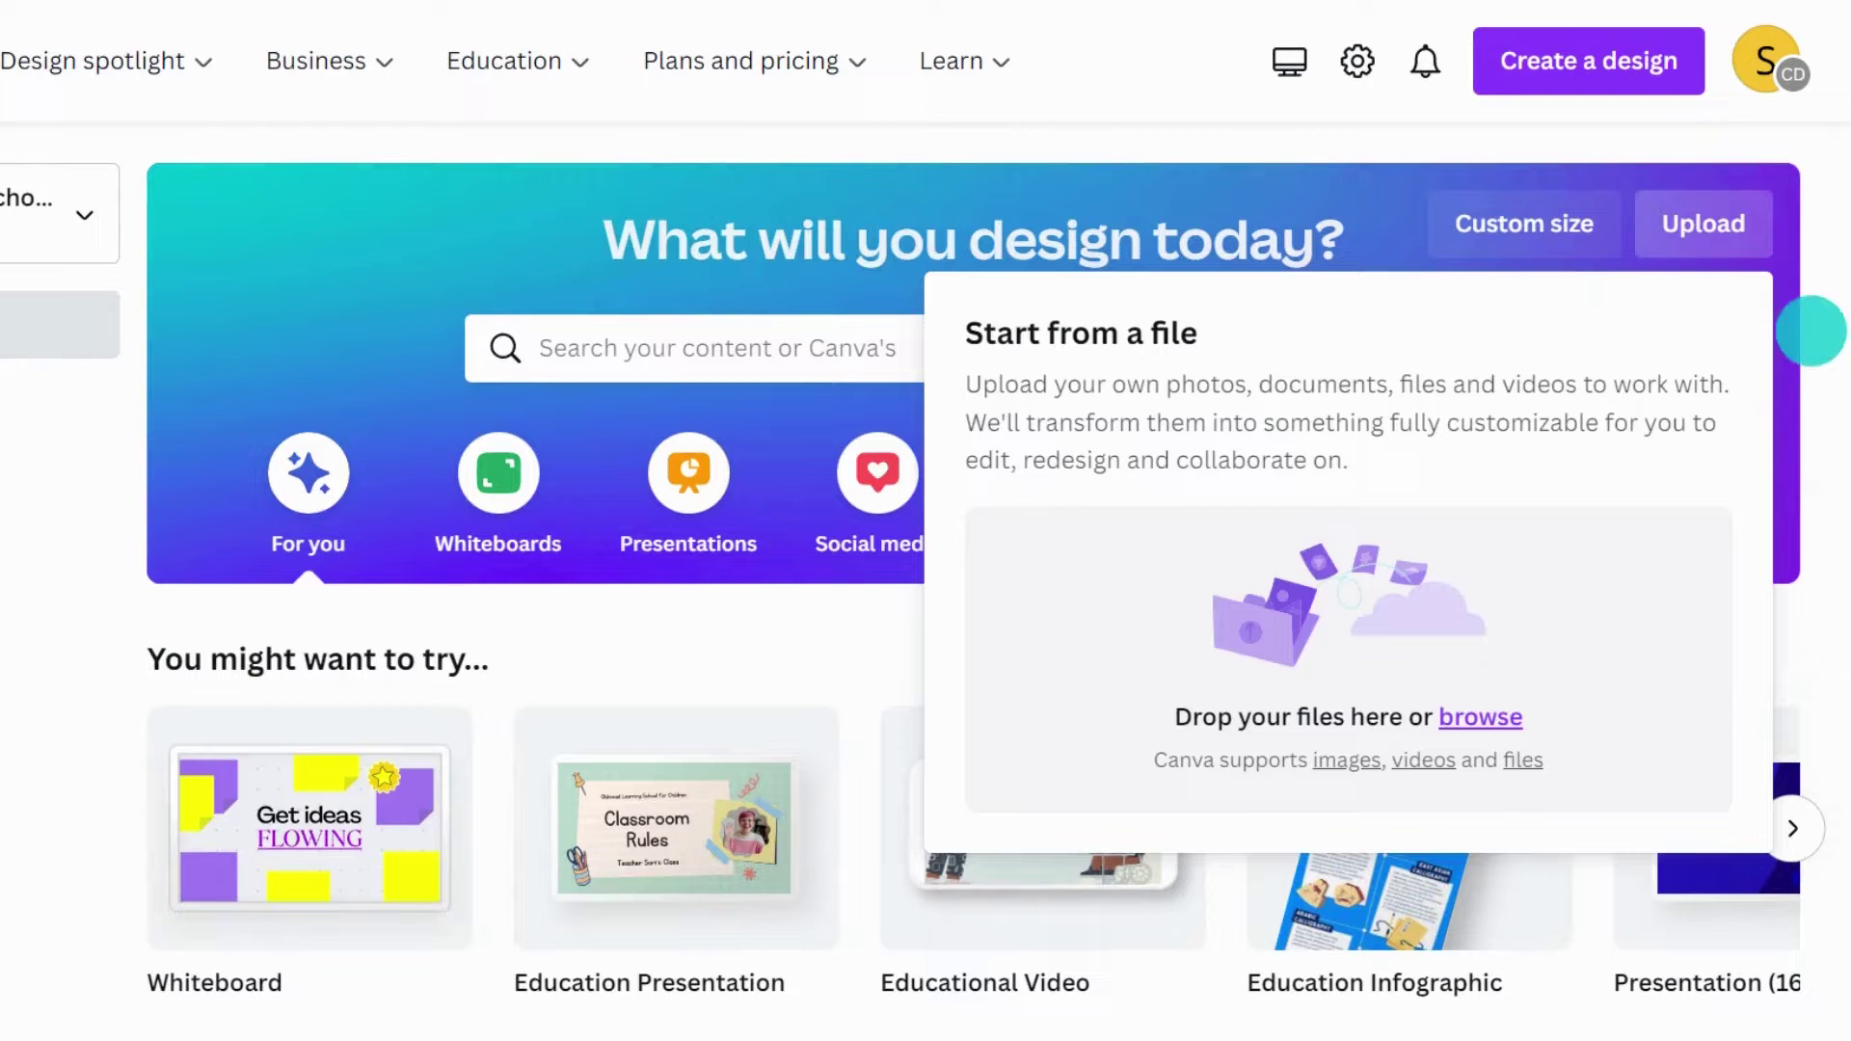
left_click_drag(1807, 331, 1555, 648)
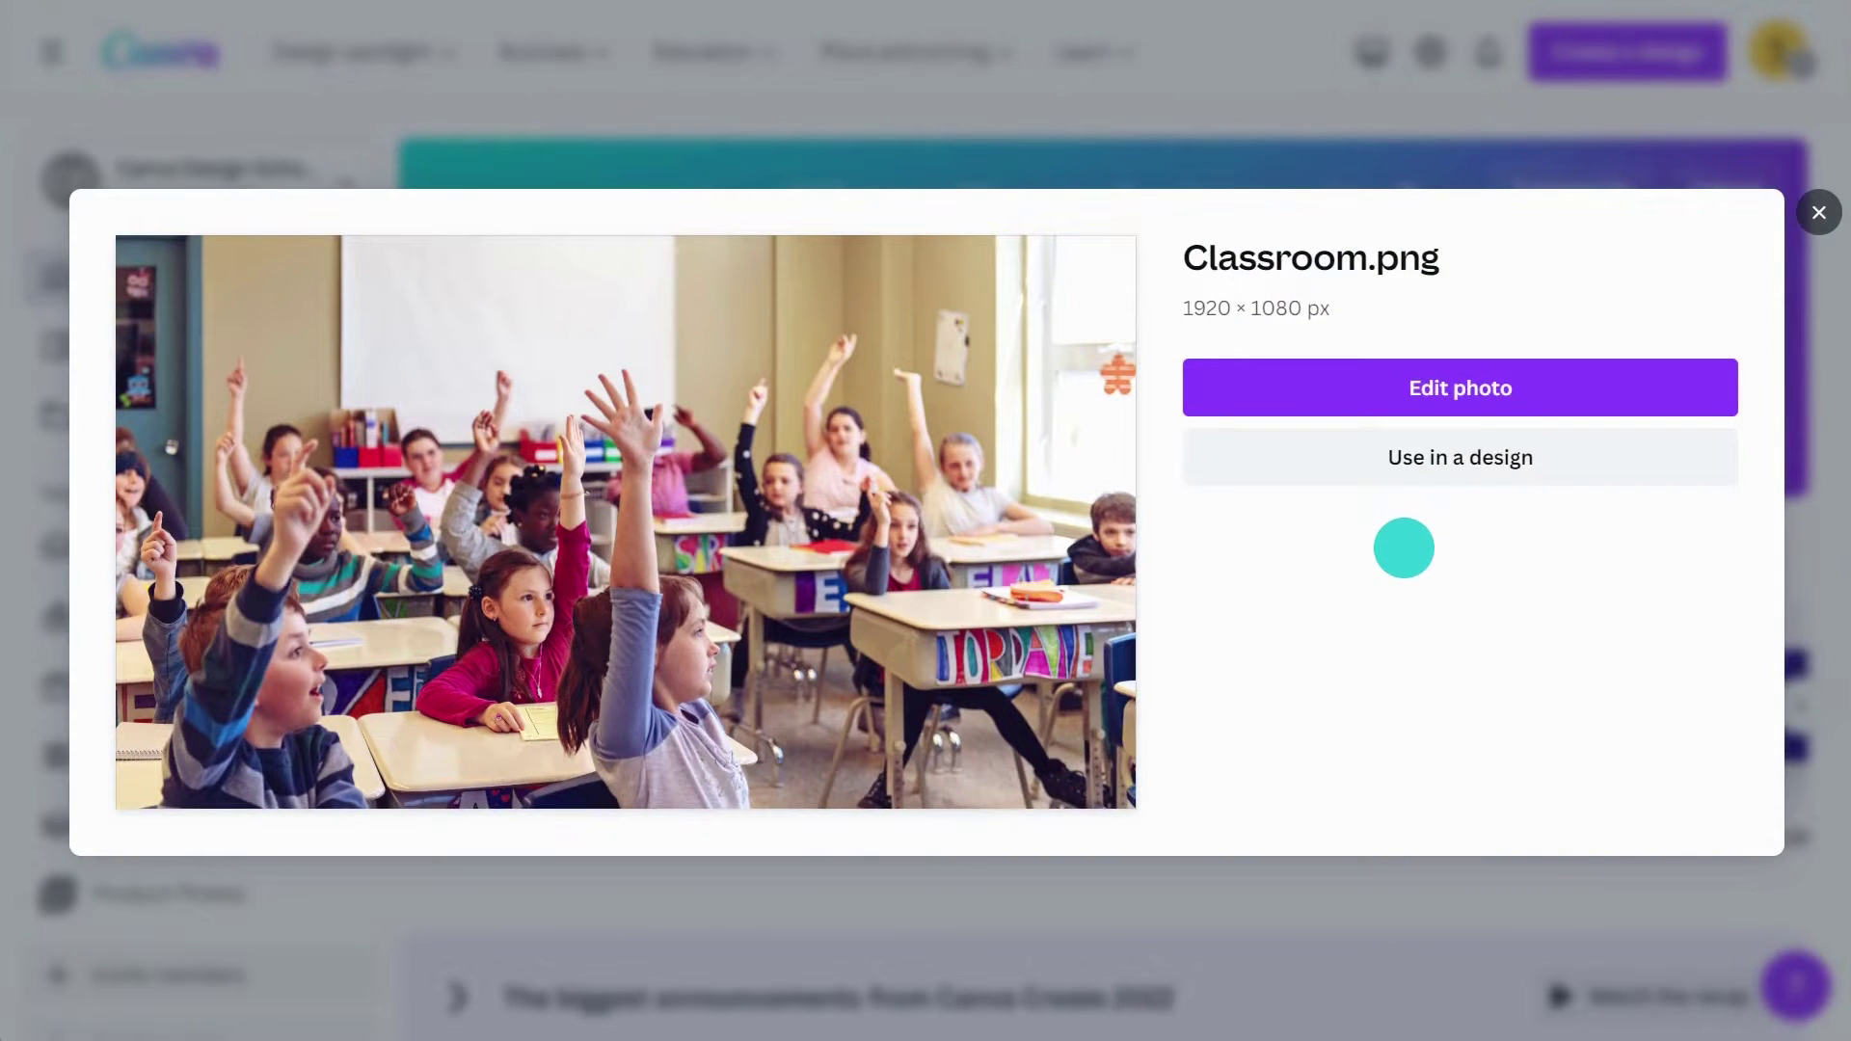
left_click(1686, 466)
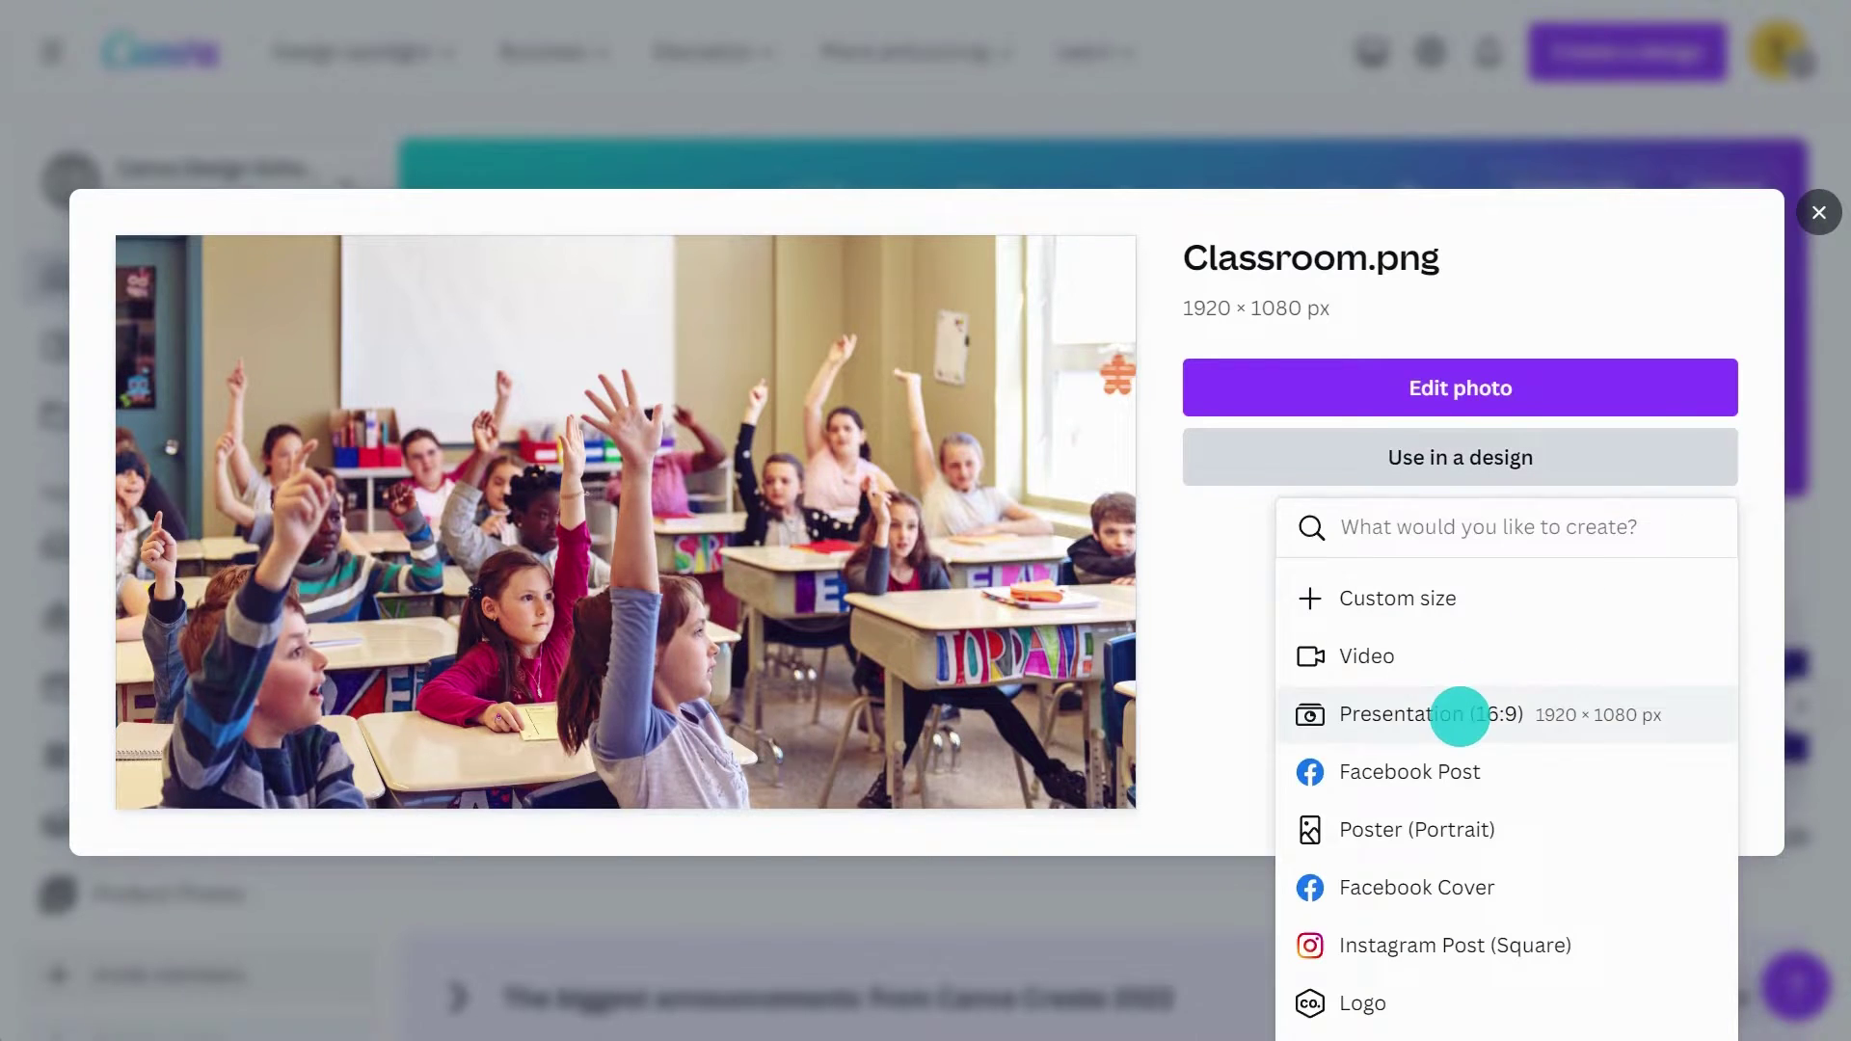
left_click(1470, 707)
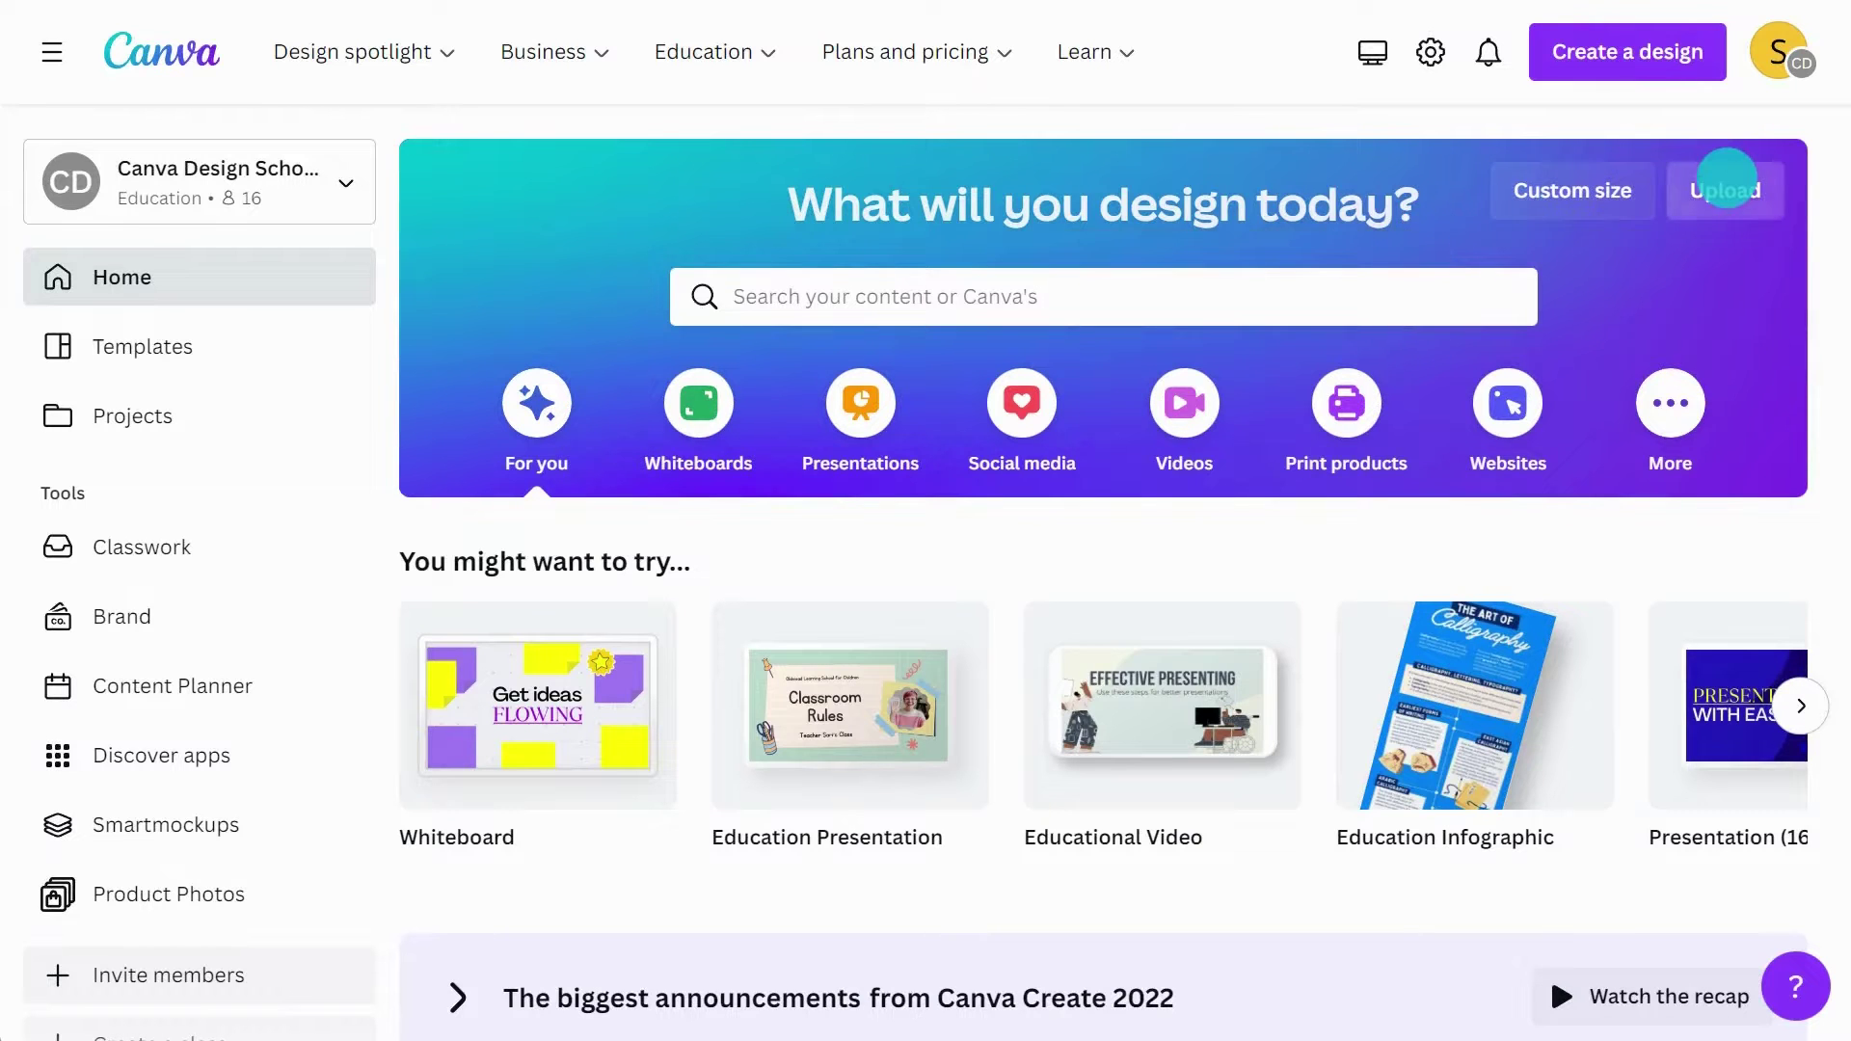
Browse for the Reading Comprehension Task – Questioning PDF and upload it
left_click(1718, 193)
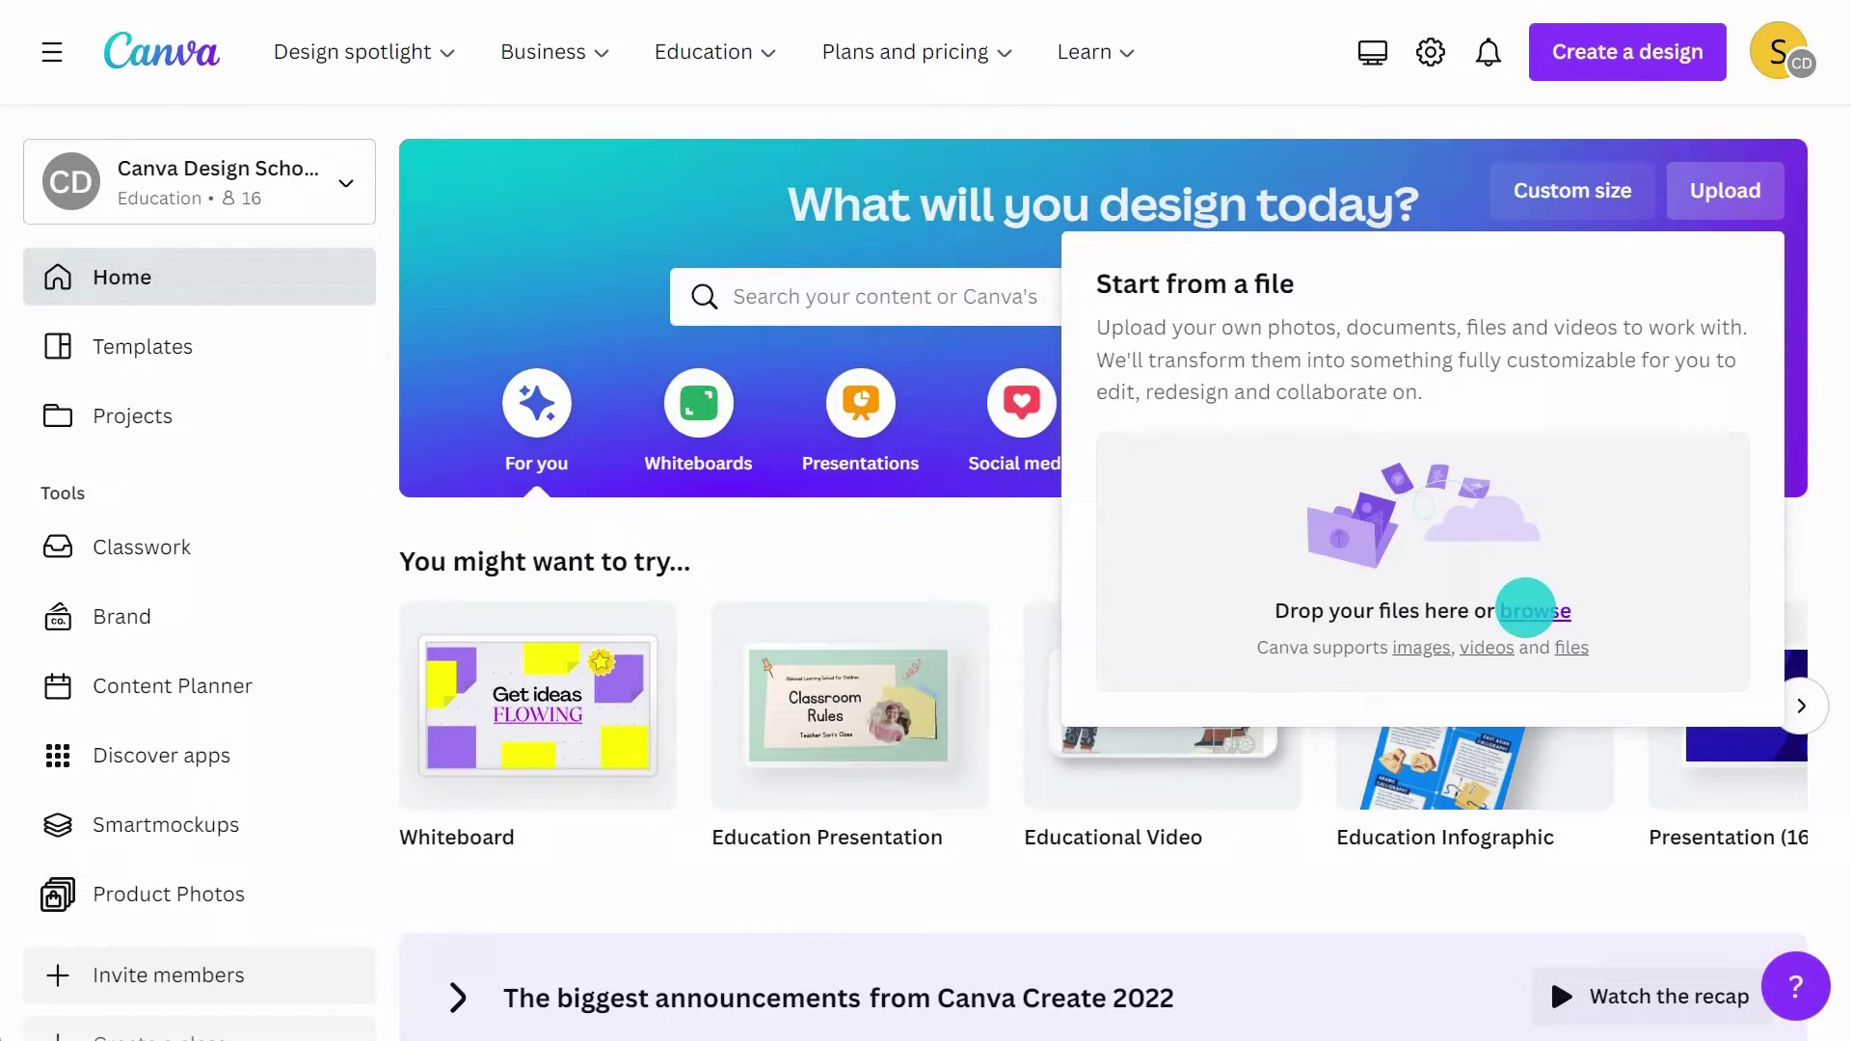
left_click(1526, 609)
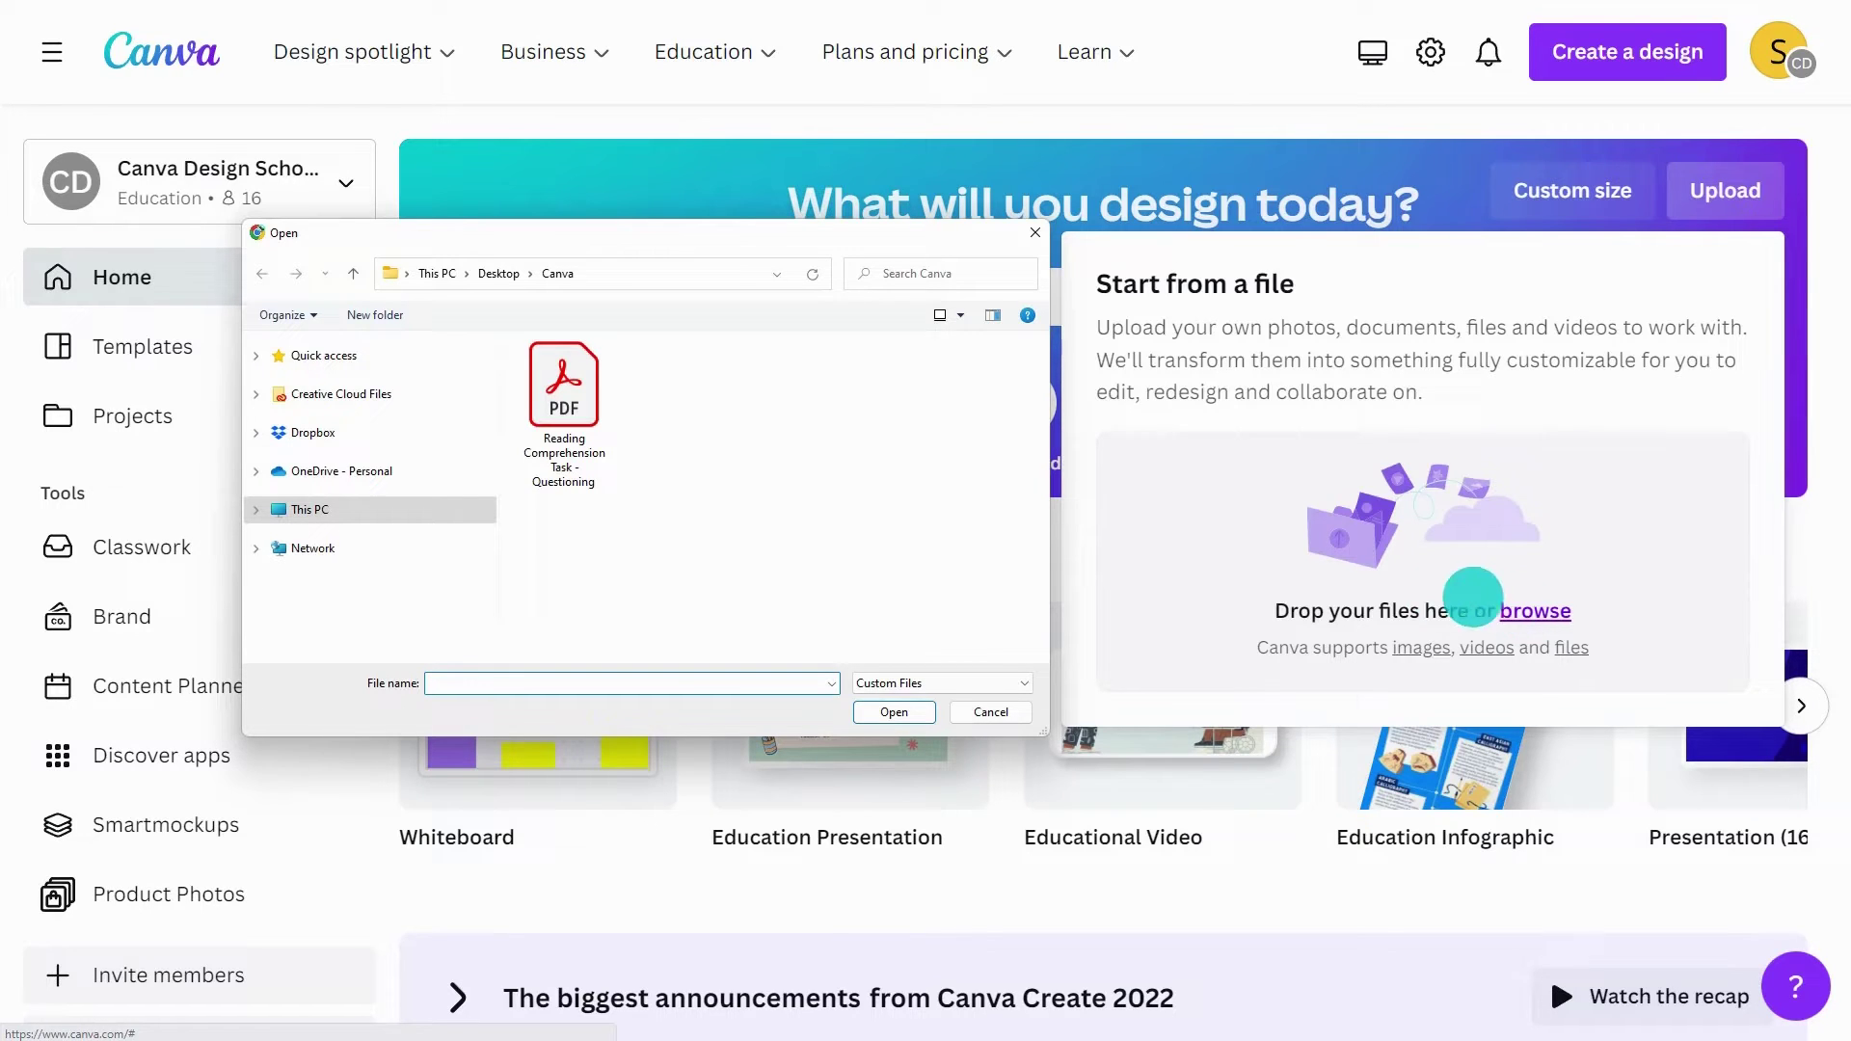
left_click(564, 394)
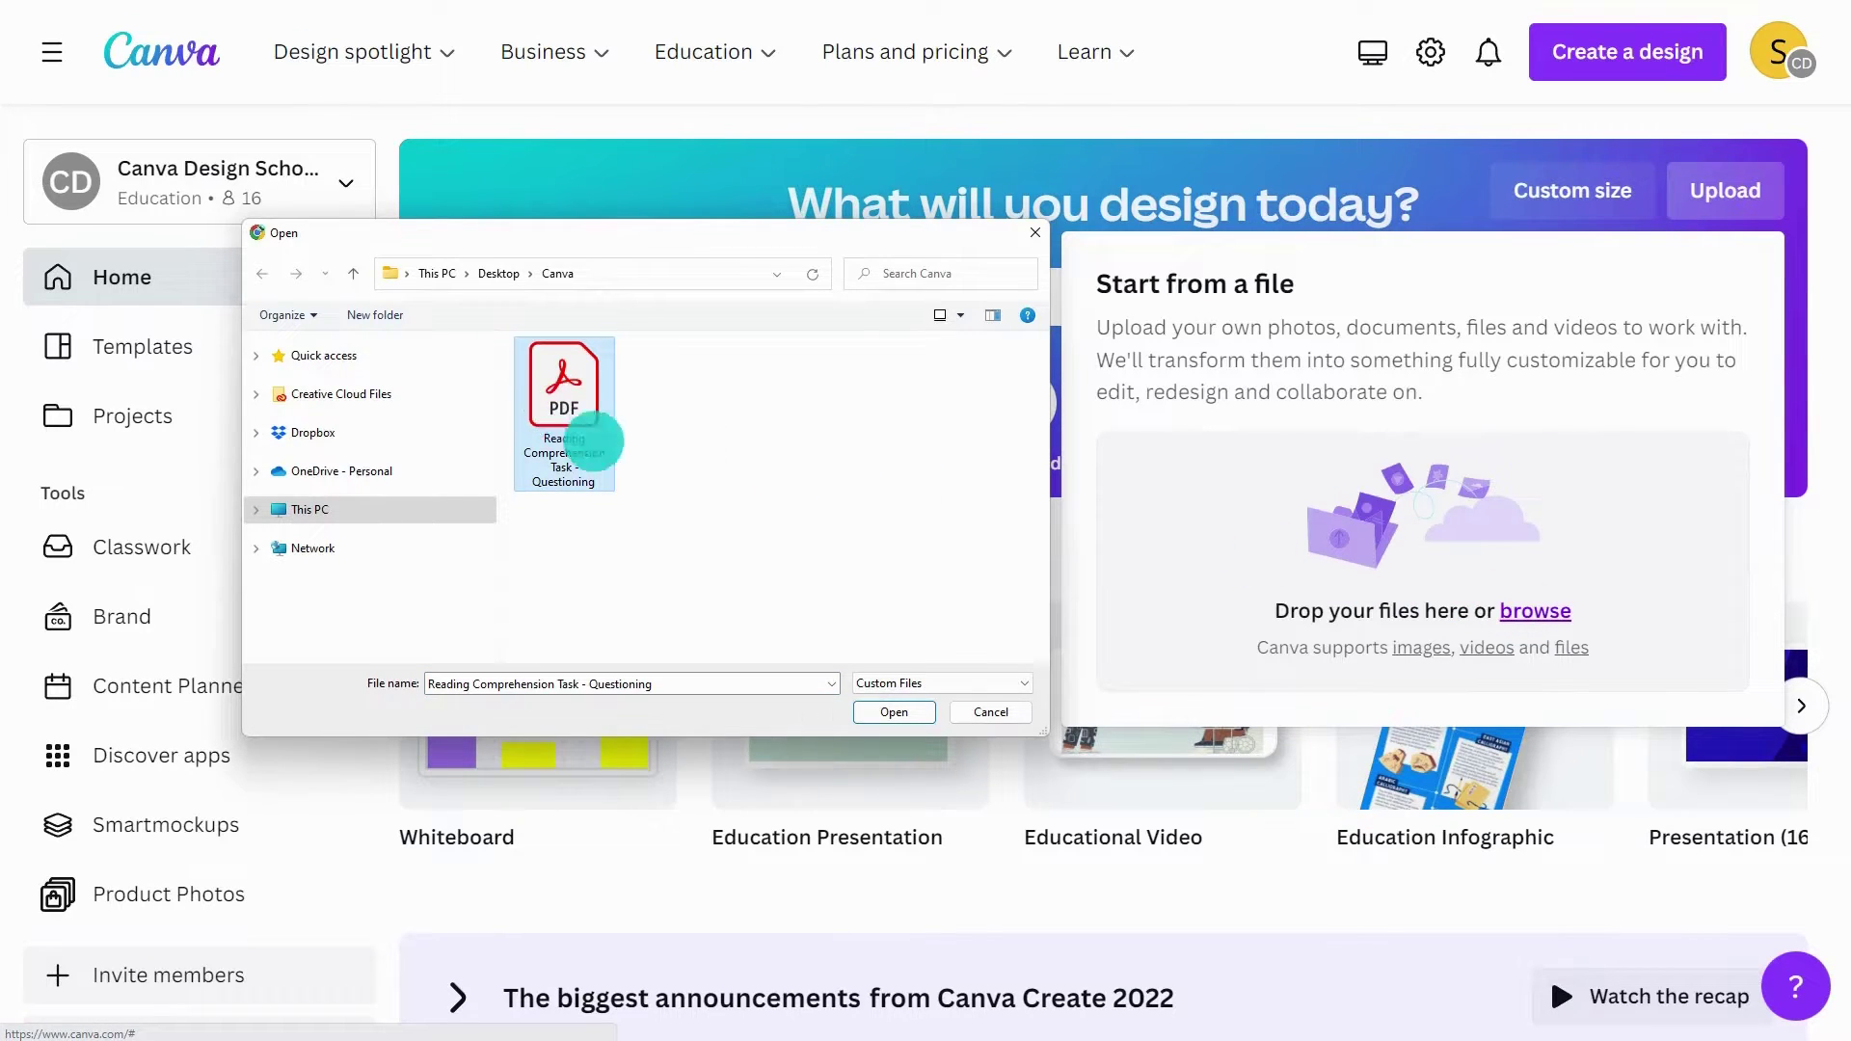
left_click(893, 711)
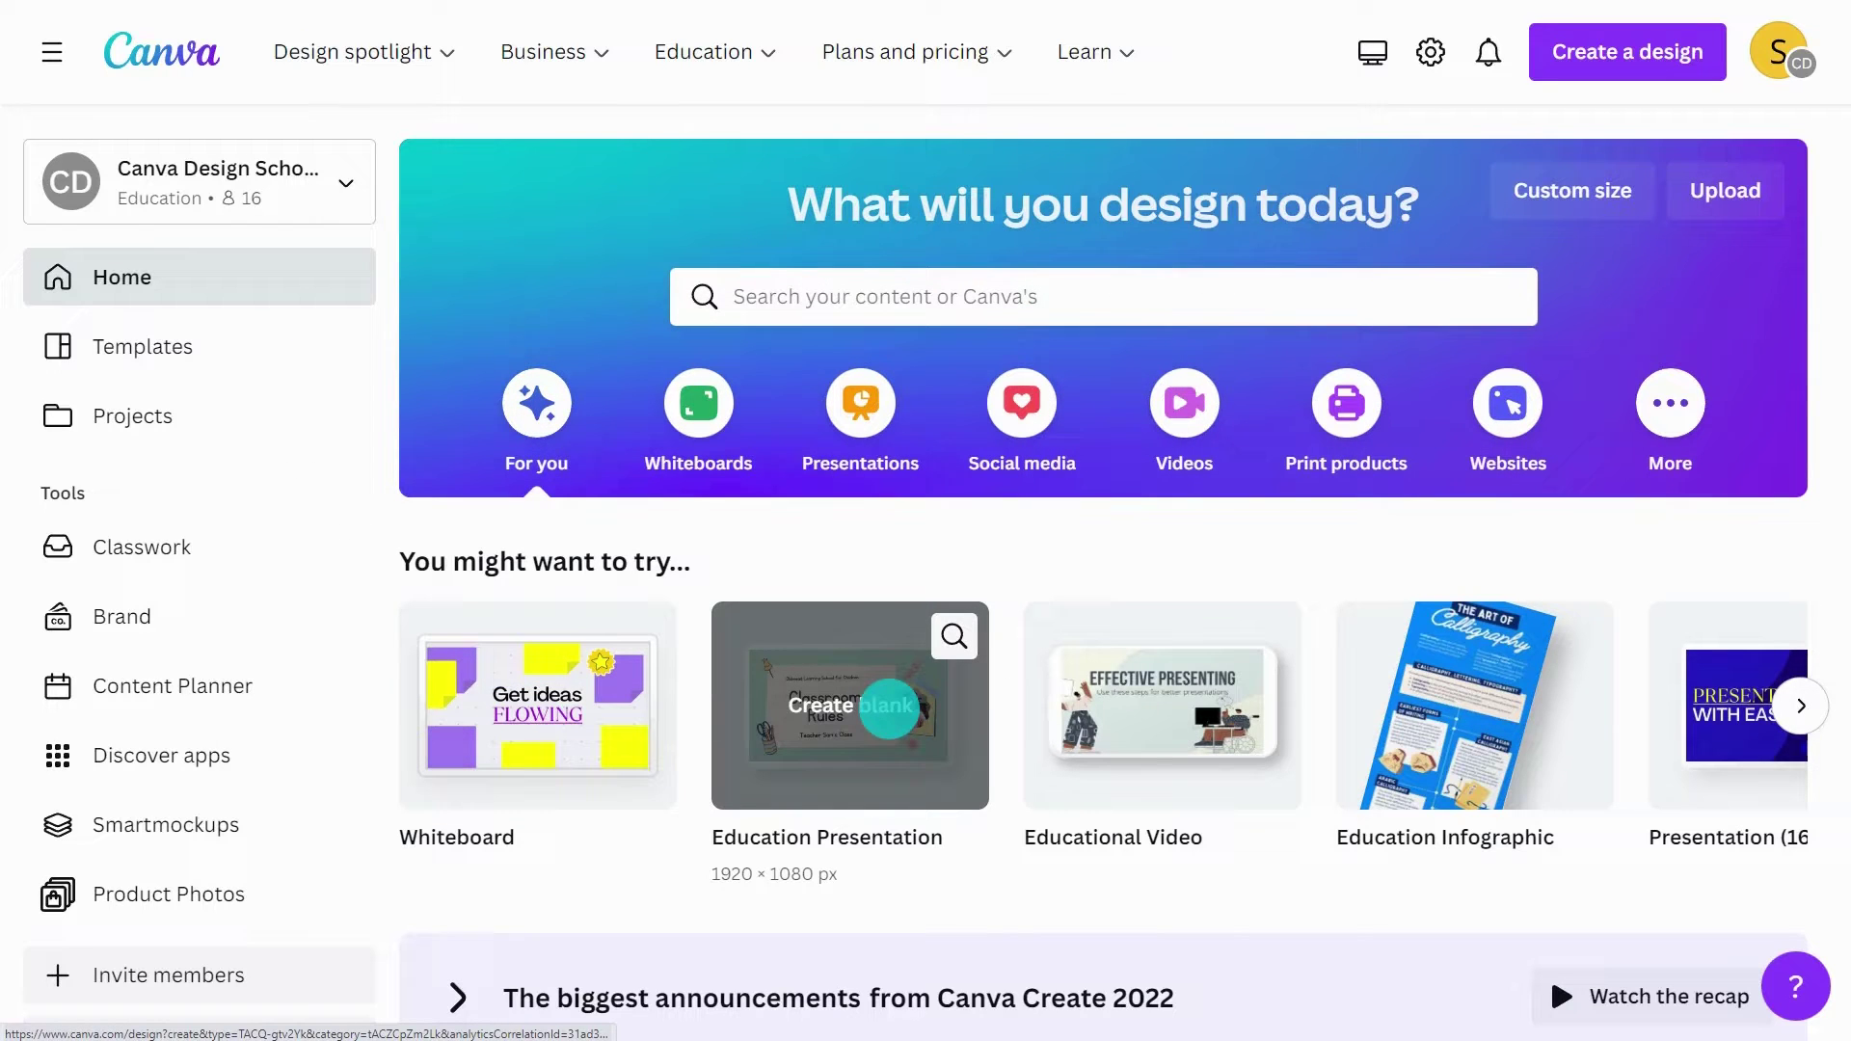
scroll(1065, 66, "down", 1)
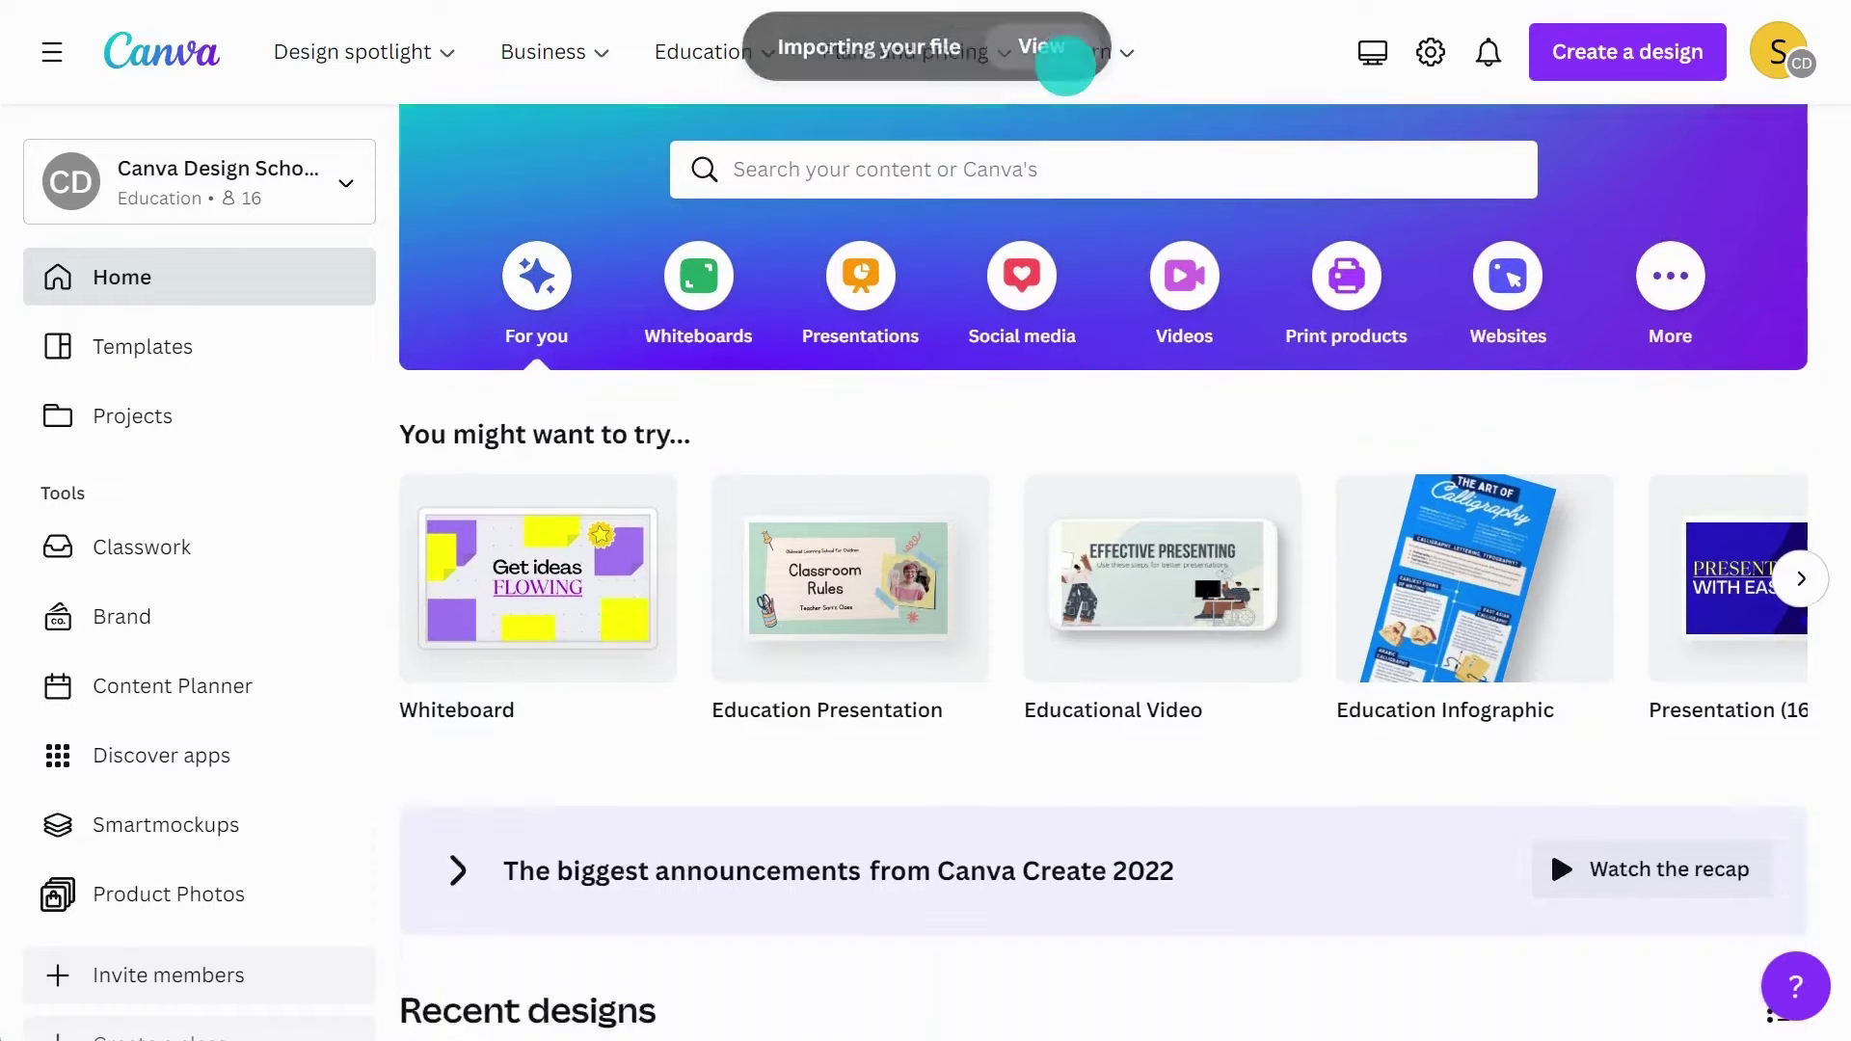
scroll(1065, 64, "down", 5)
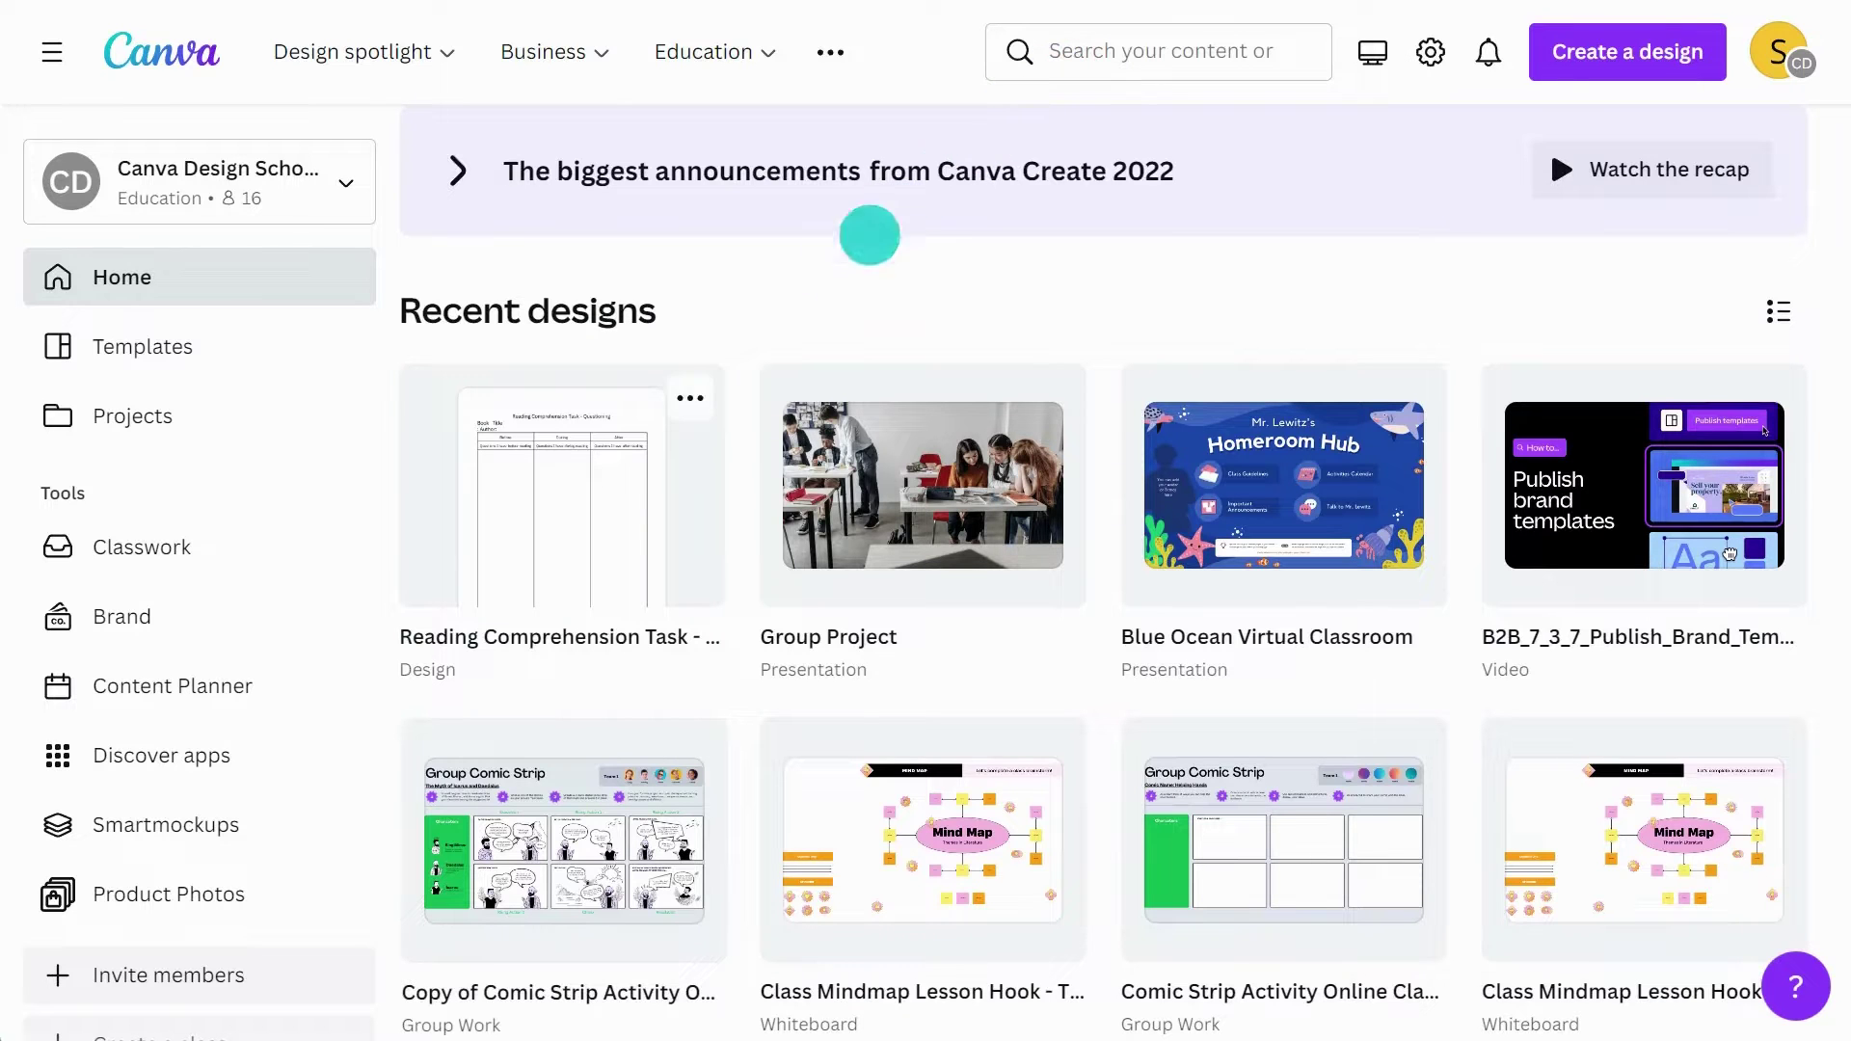
Open the Reading Comprehension design, zoom in, and move the worksheet title higher
left_click(557, 505)
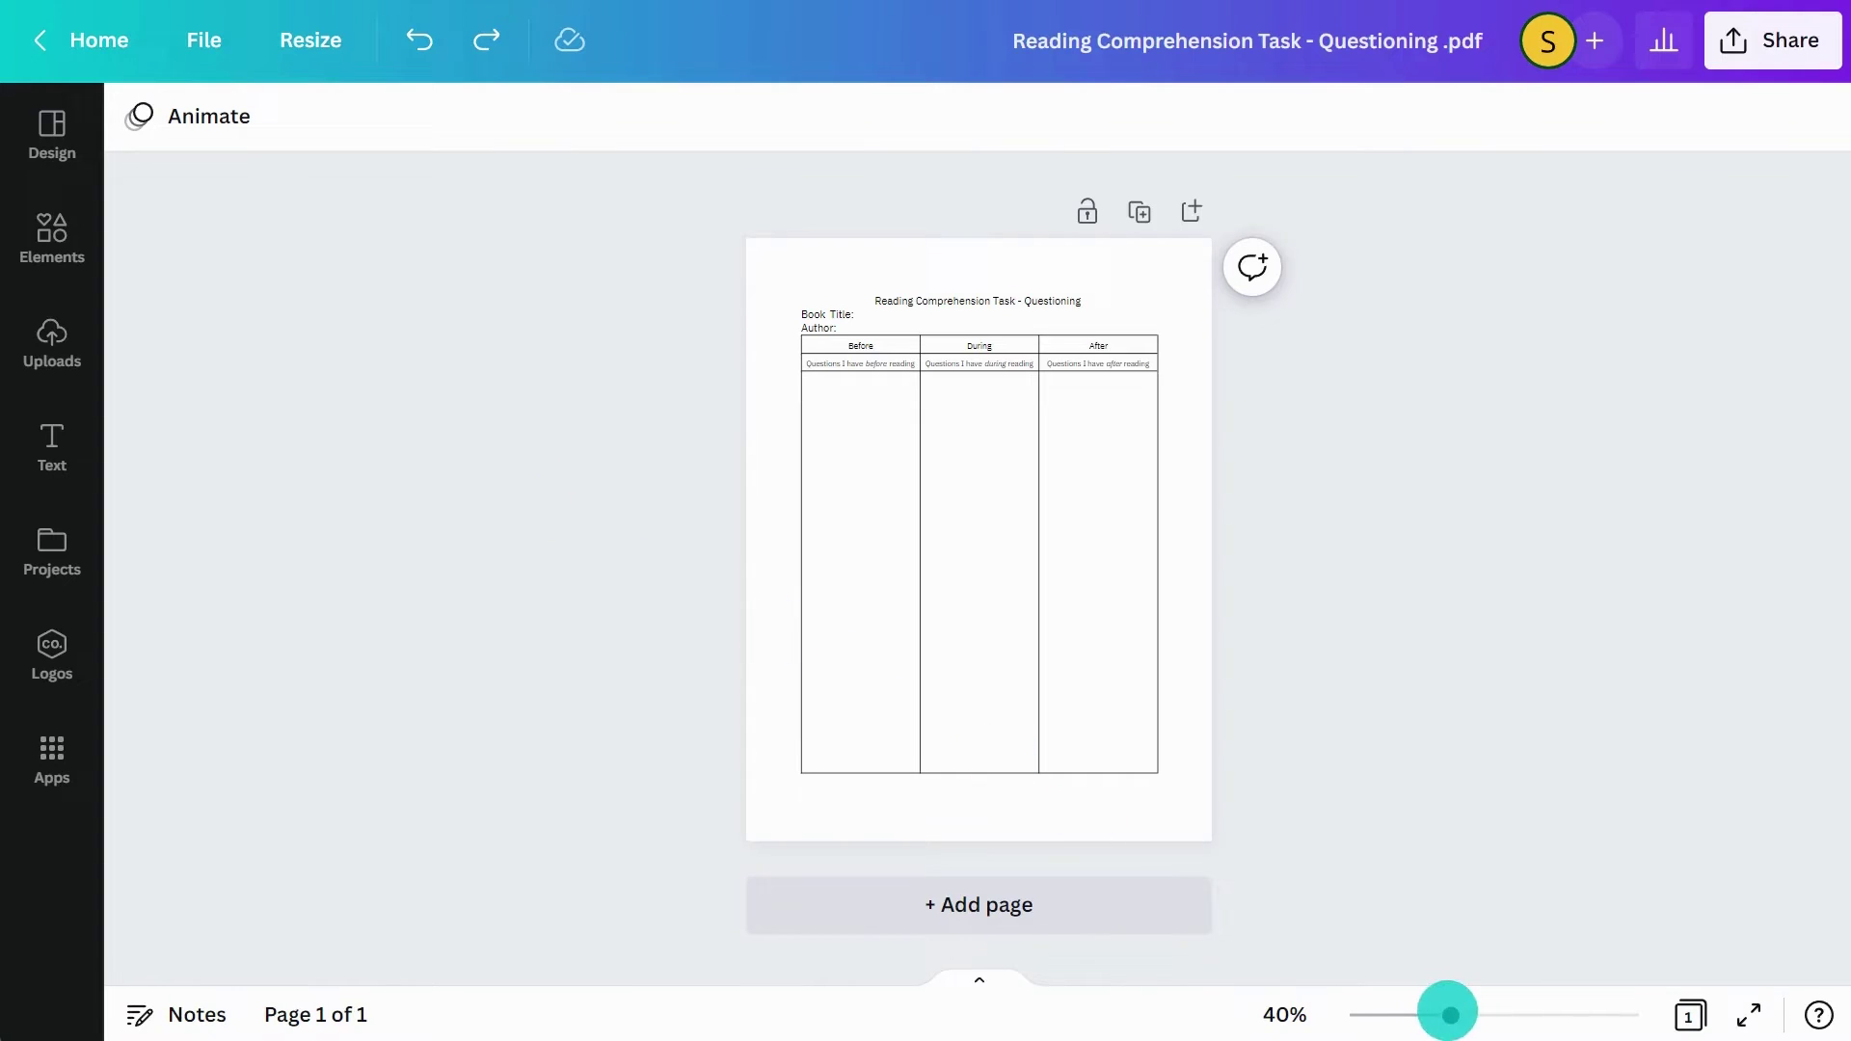
left_click_drag(1450, 1013, 1534, 1014)
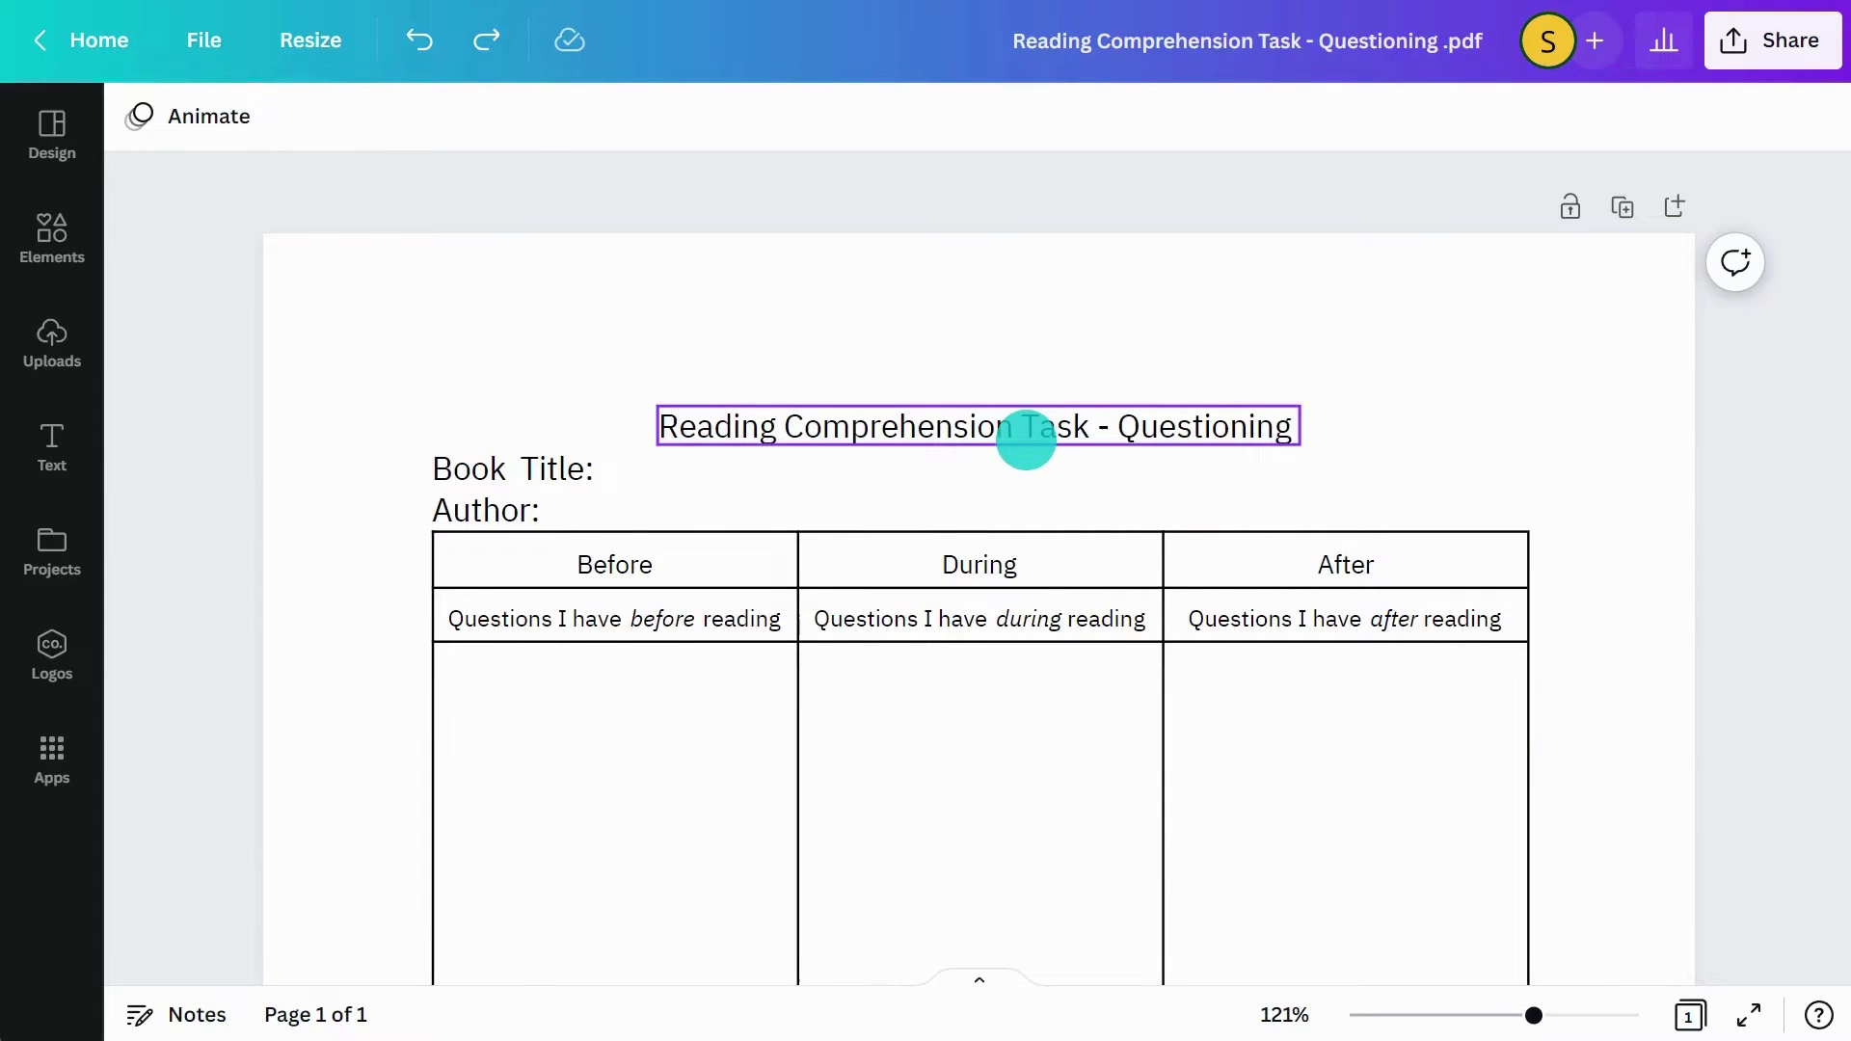
left_click(1024, 434)
left_click_drag(1009, 507, 1004, 410)
Place a speech bubble above the During column and fill it with the question-marks graphic
left_click(52, 239)
mouse_move(310, 372)
left_mouse_down()
mouse_move(1405, 674)
mouse_move(1424, 434)
left_mouse_up()
left_click(633, 561)
left_click_drag(1084, 975, 950, 442)
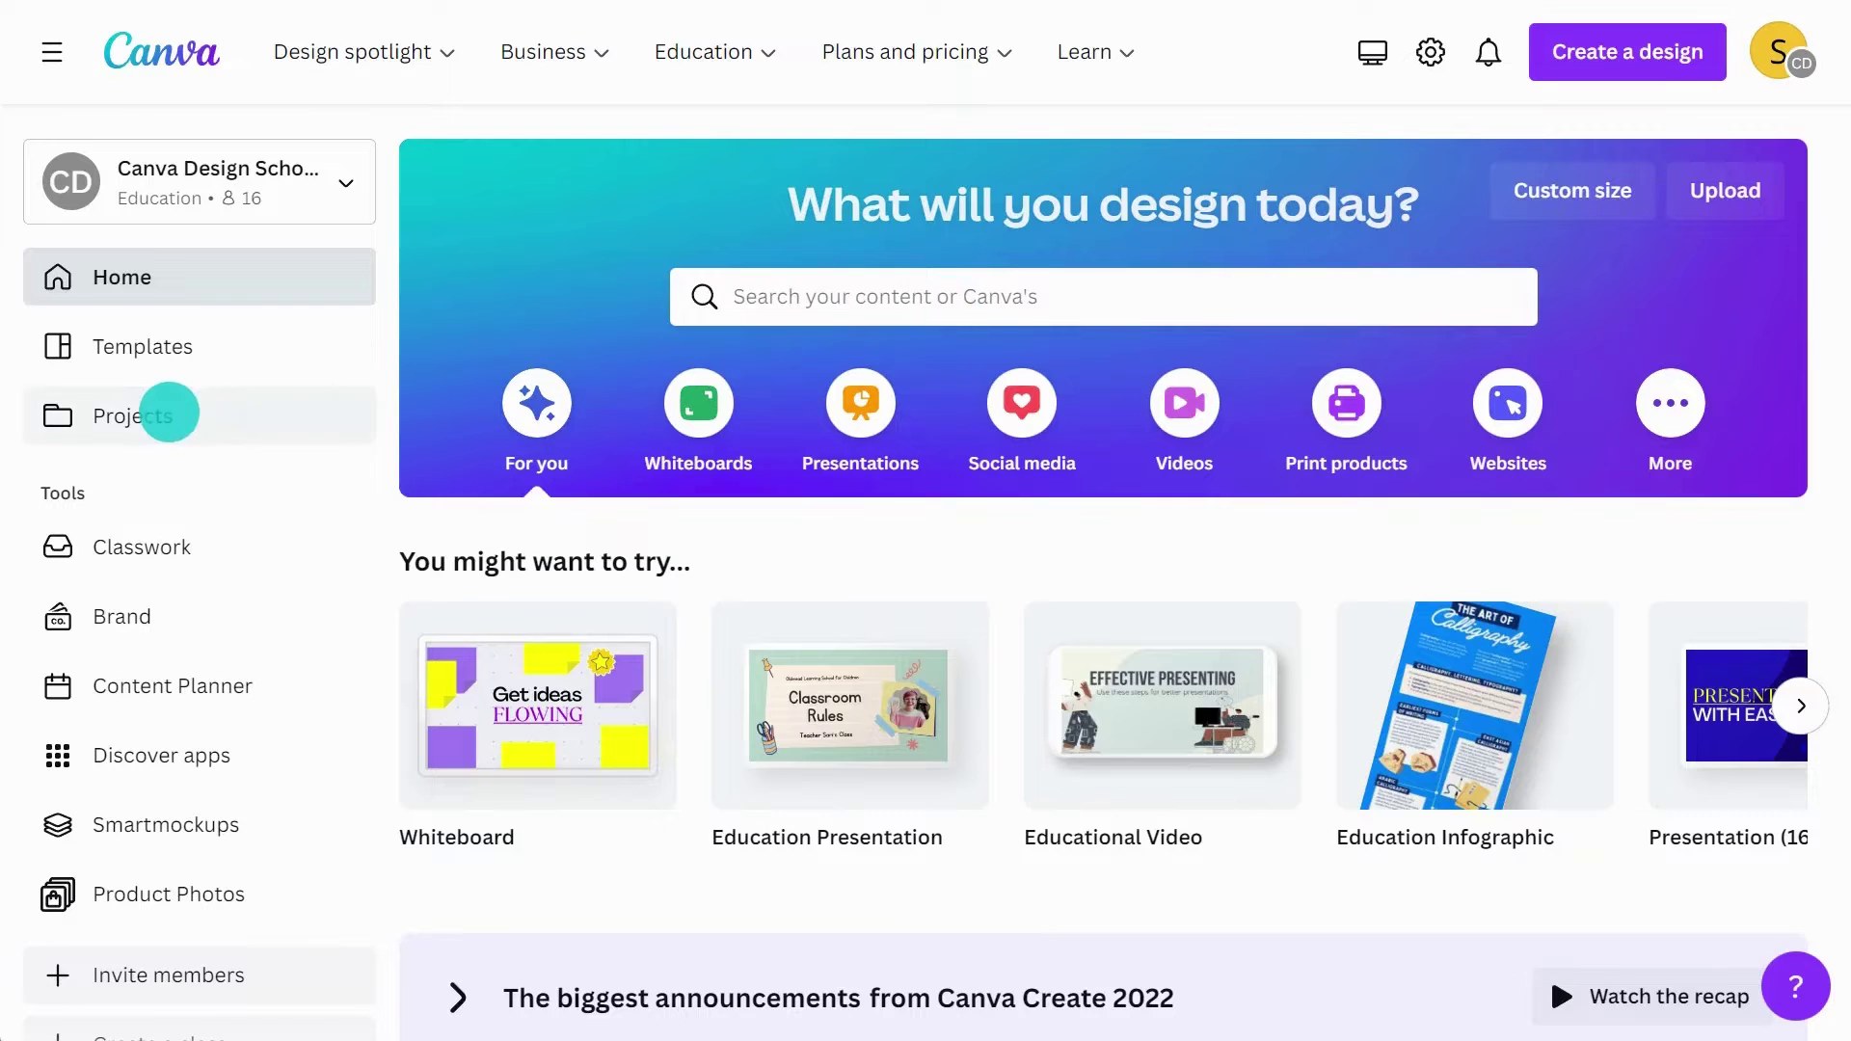
From Projects, import the Reading Comprehension PDF from Google Drive and view the imported design
left_click(171, 415)
left_click(1742, 211)
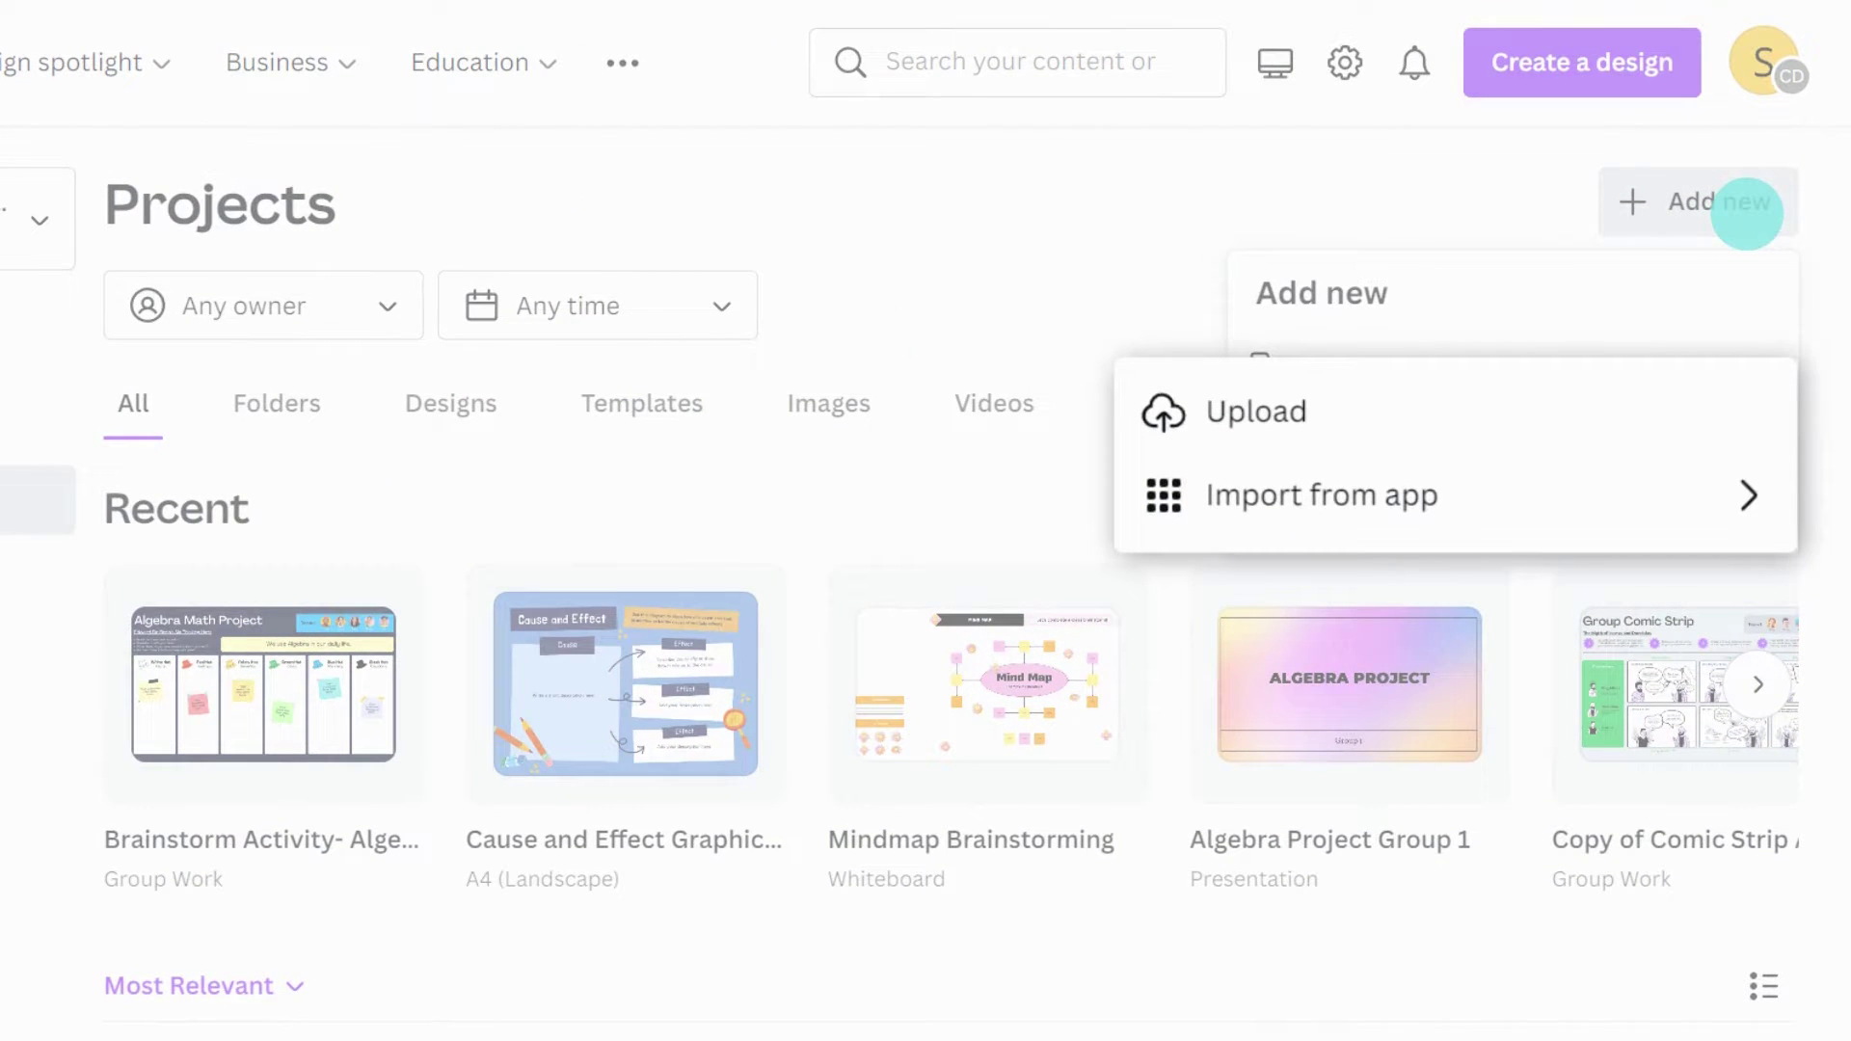
mouse_move(1322, 496)
left_click(1728, 501)
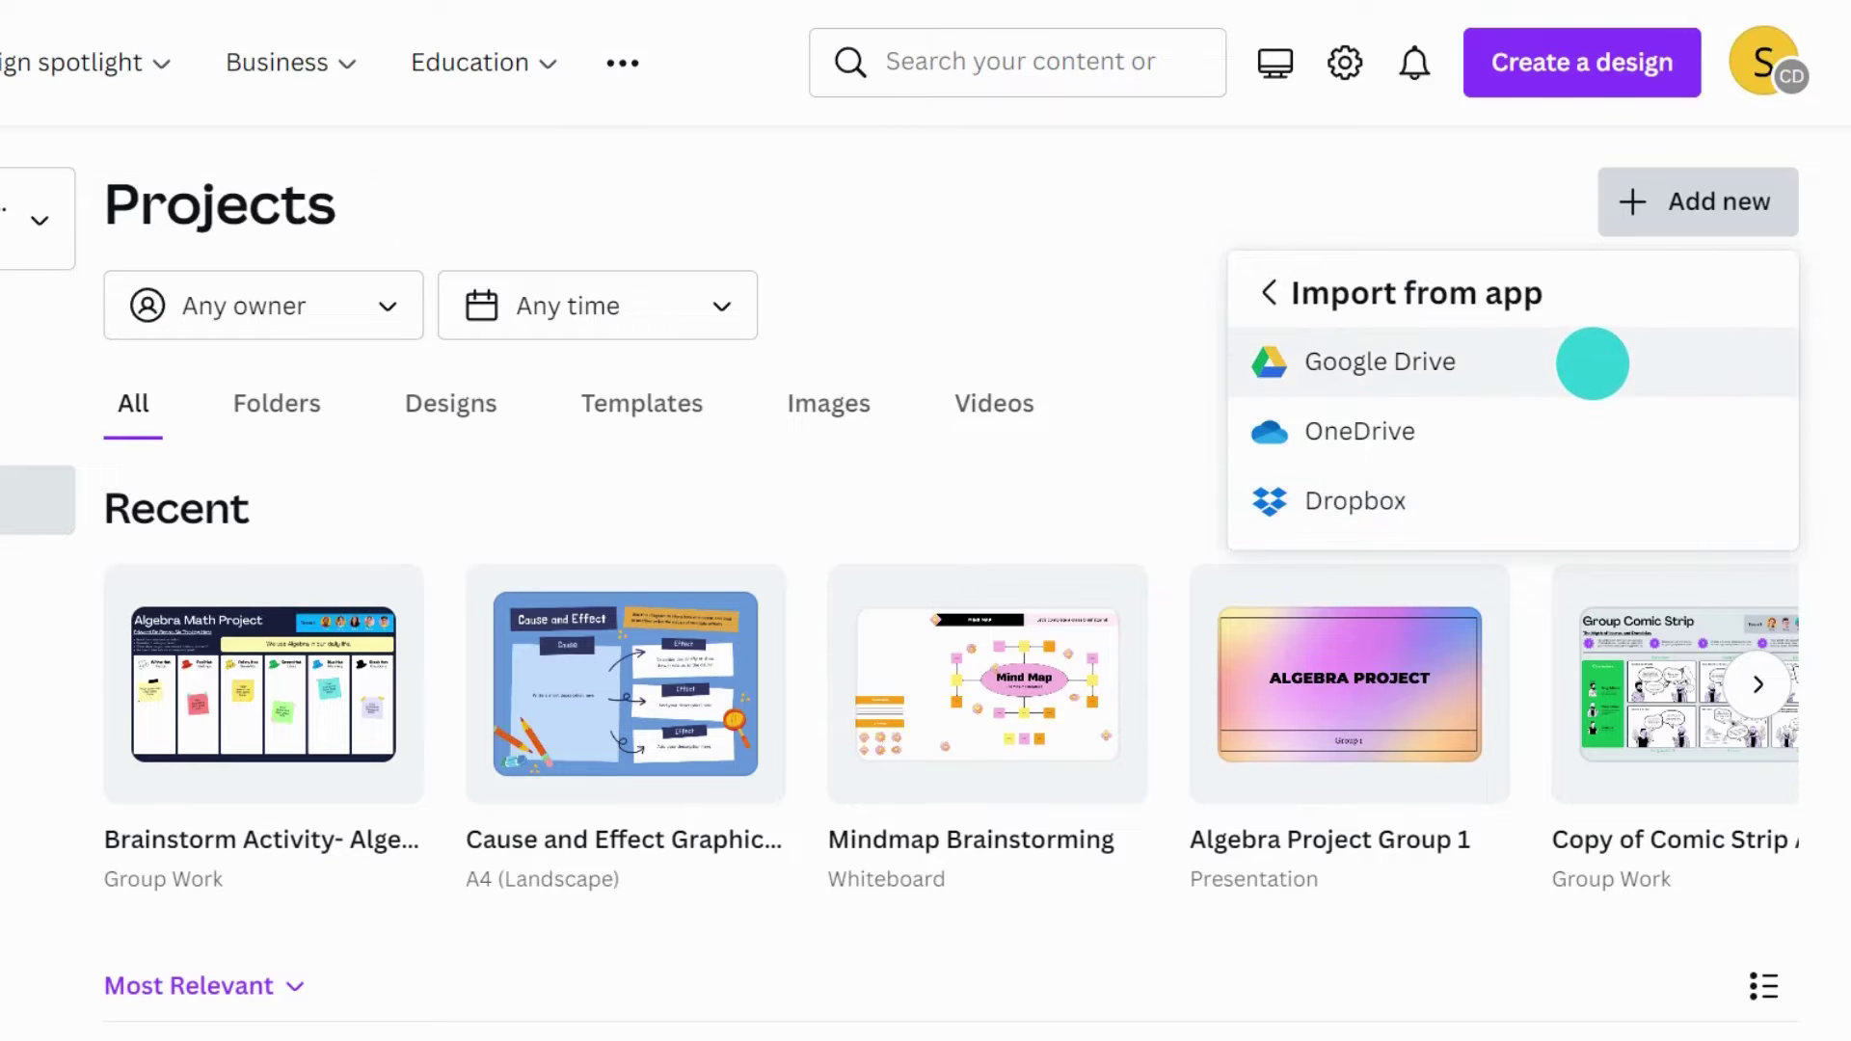
left_click(1591, 363)
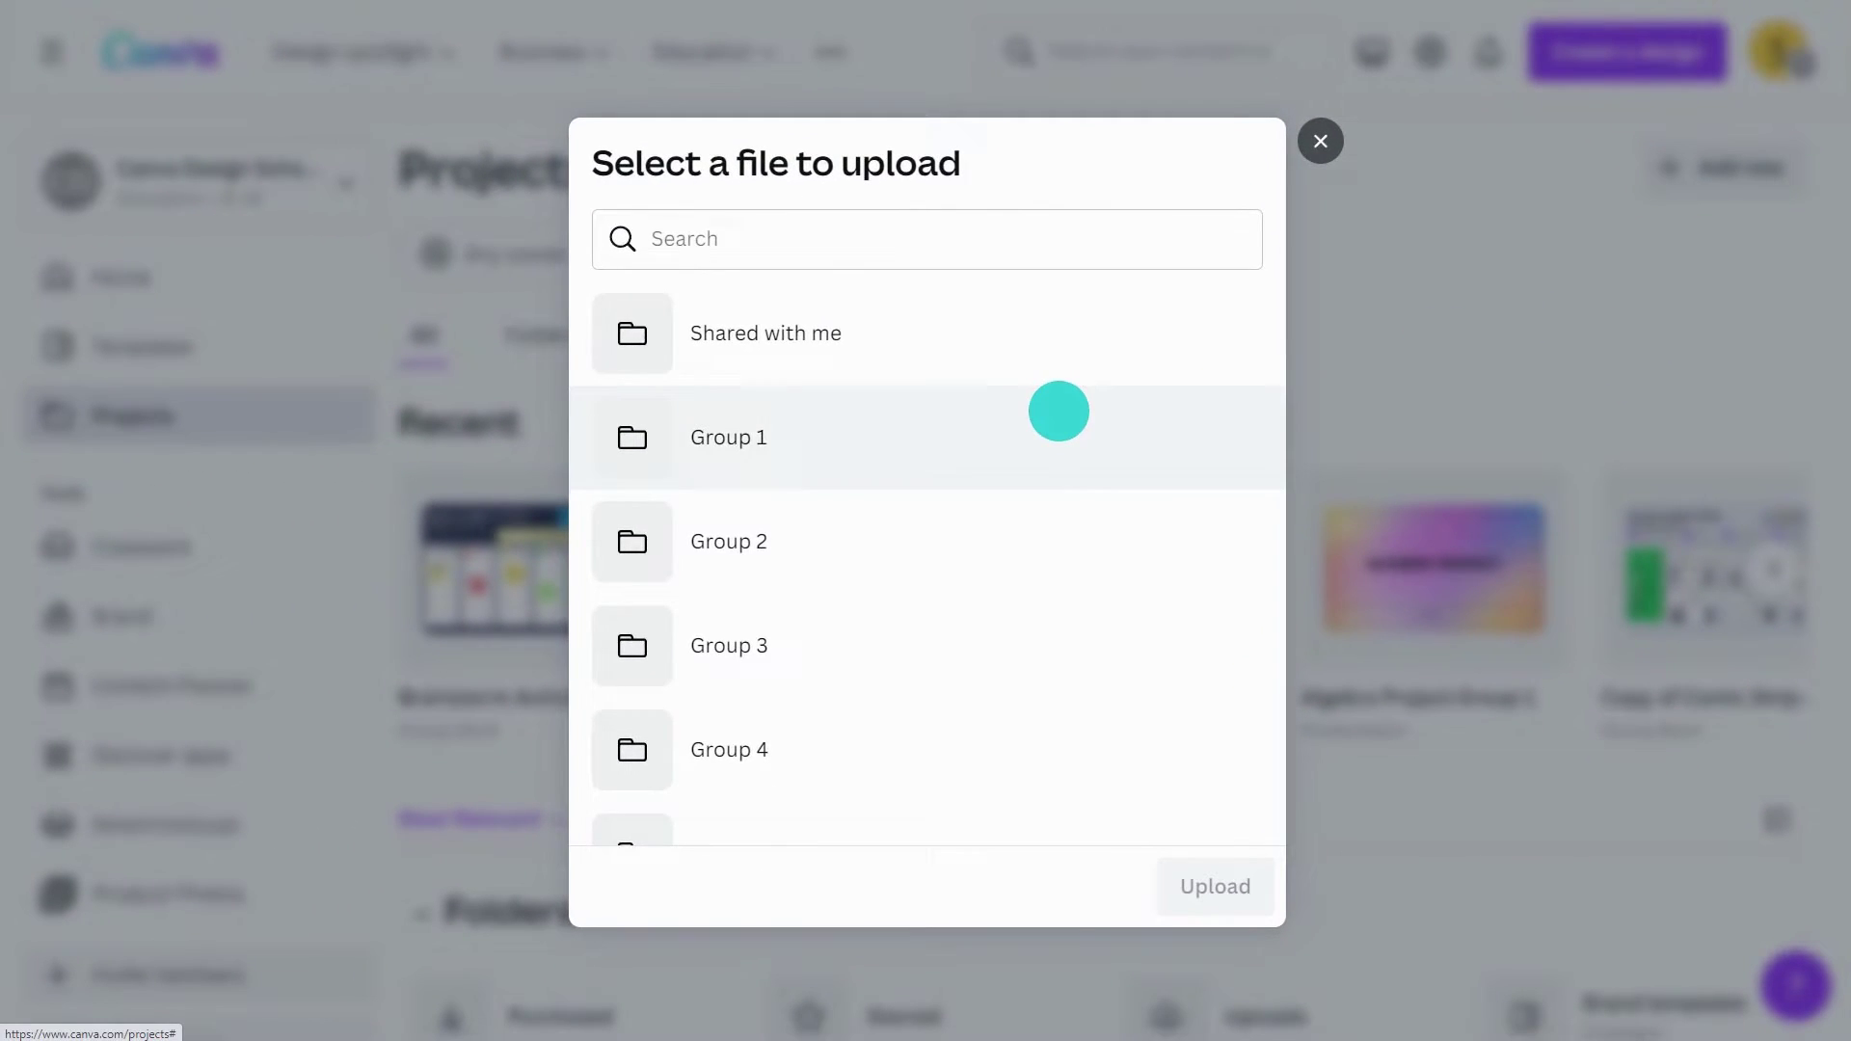
scroll(1060, 412, "down", 5)
left_click(1026, 770)
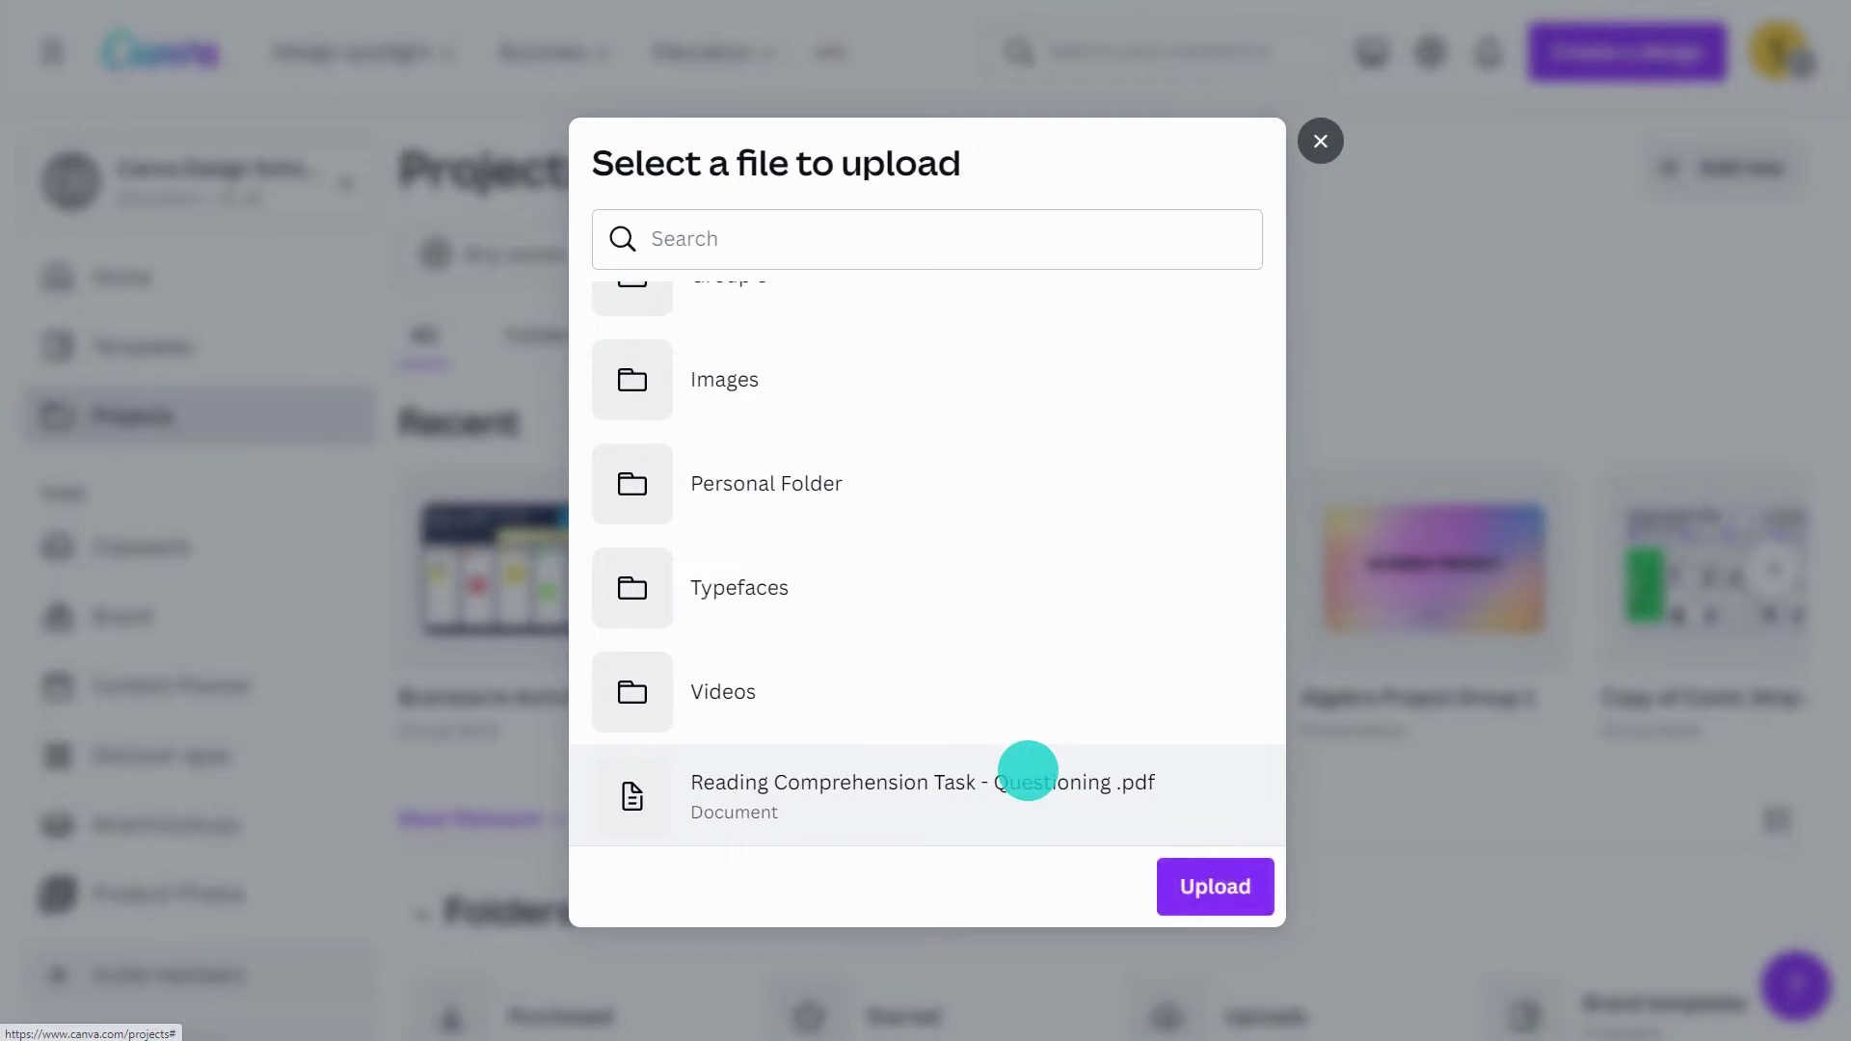
left_click(1208, 886)
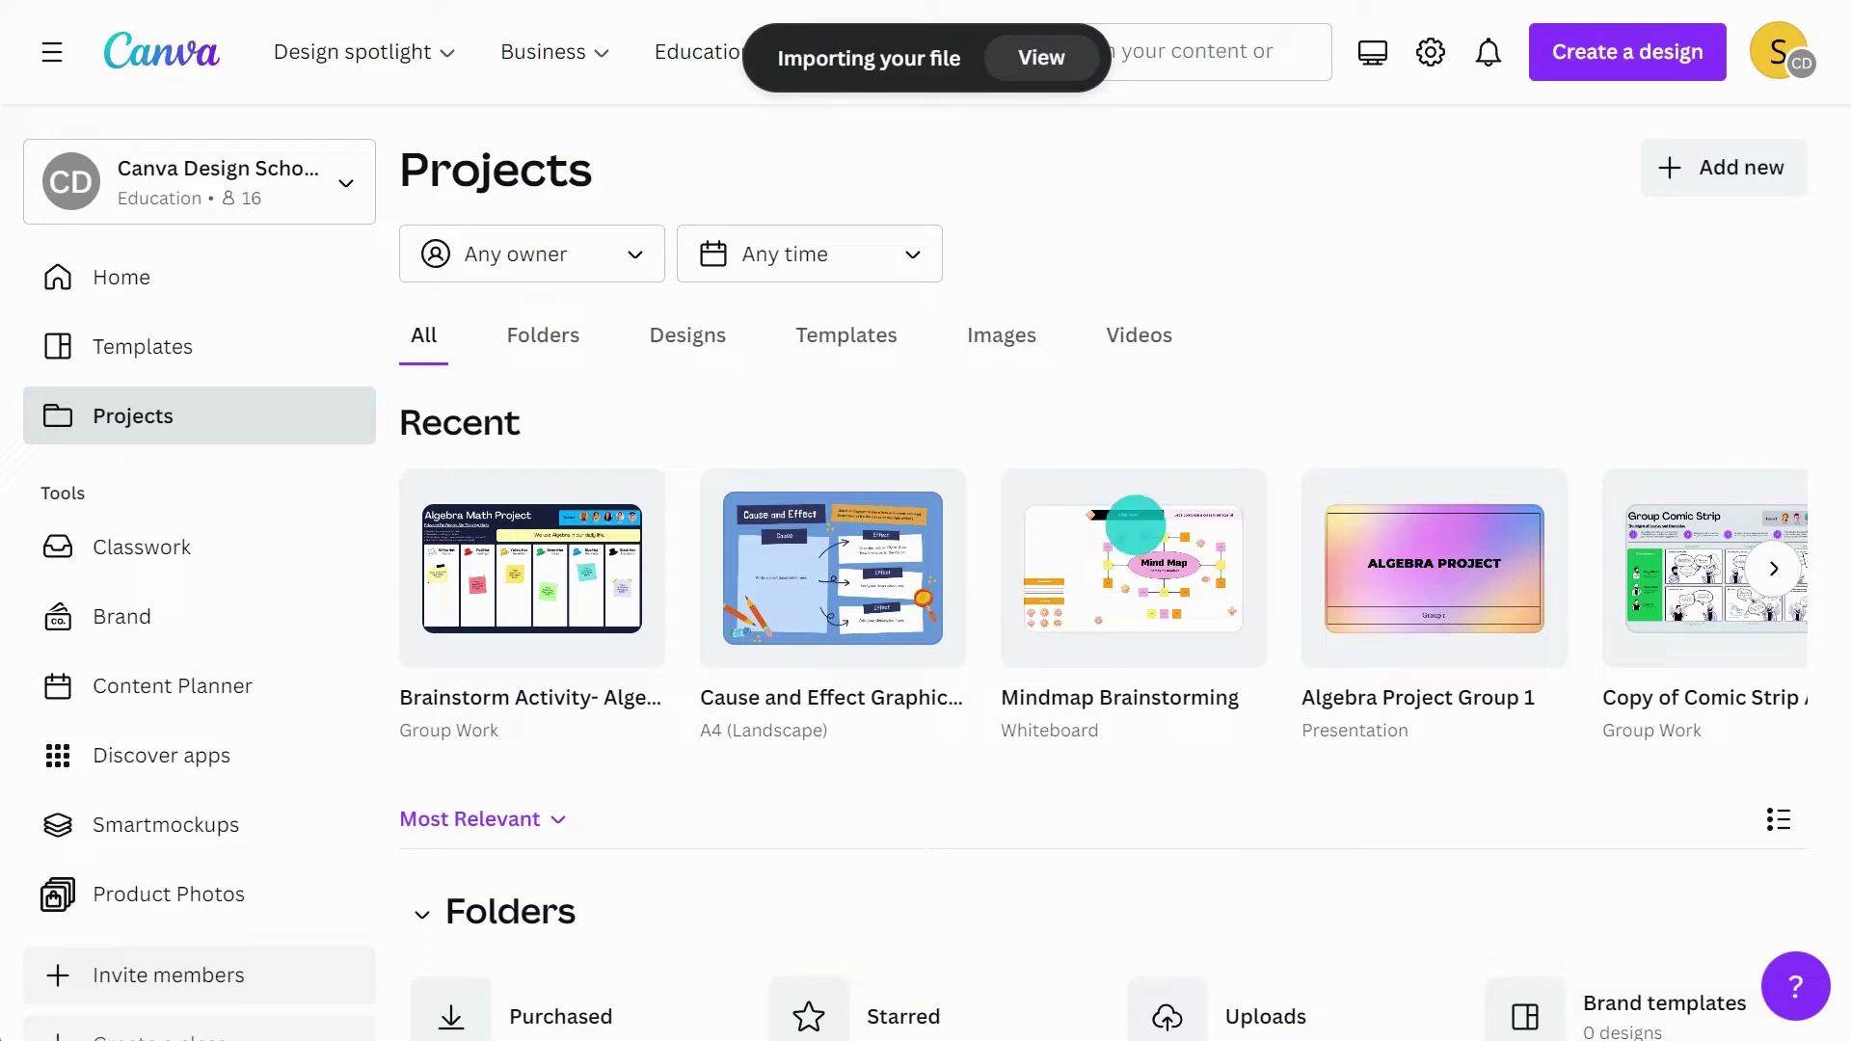
left_click(1036, 59)
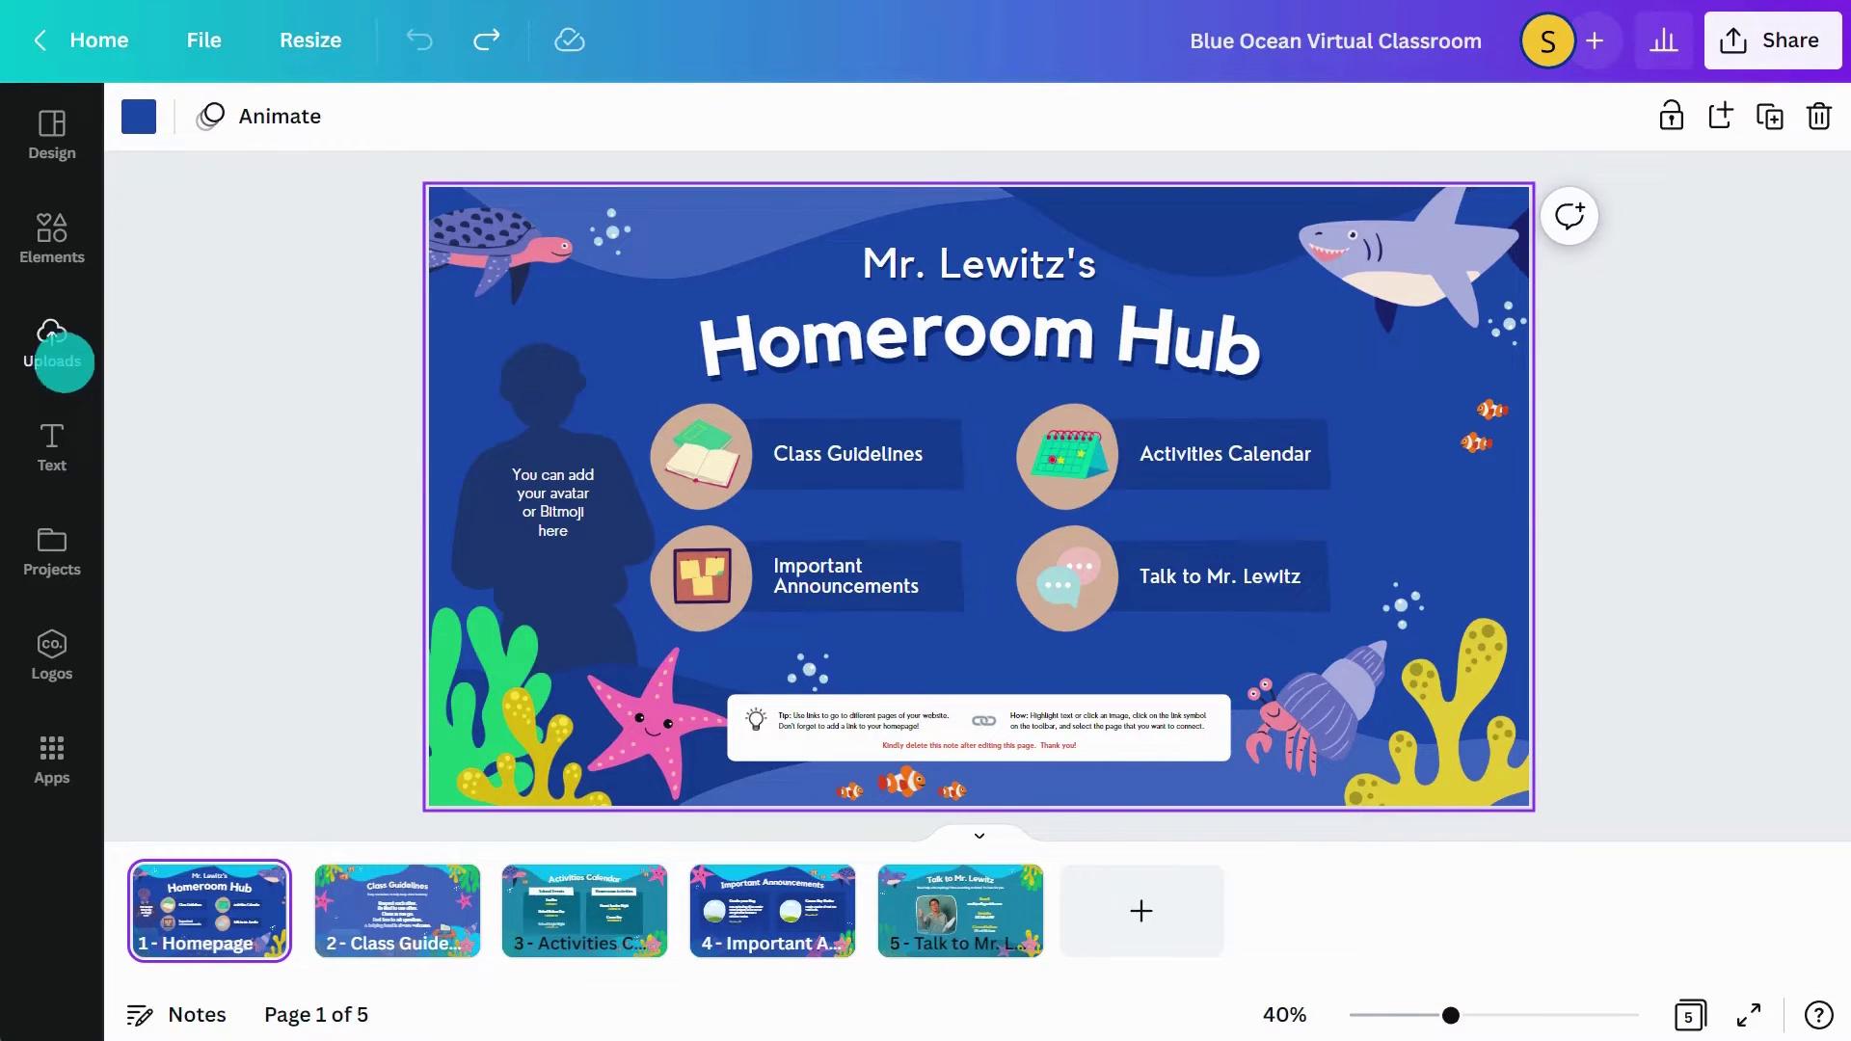
Sign in with the Google account, allow Canva Drive access, and show all Drive folders
left_click(54, 355)
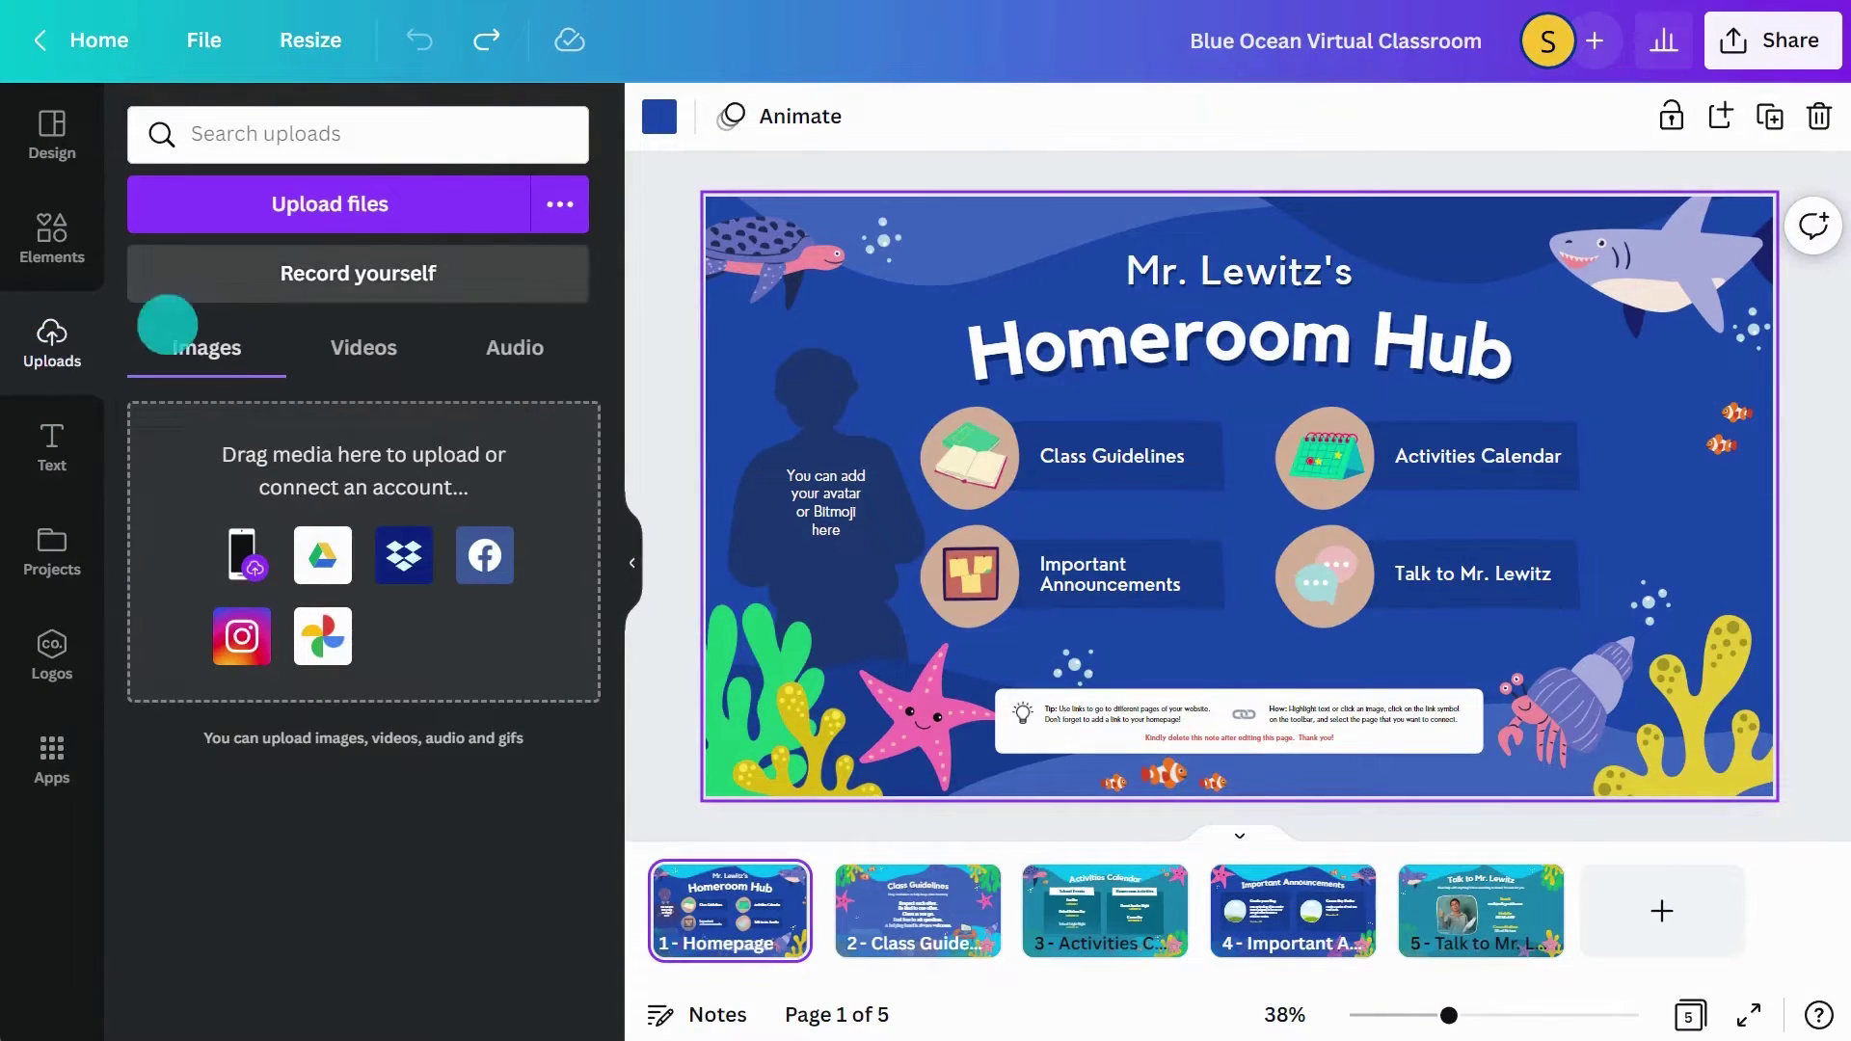
left_click(557, 204)
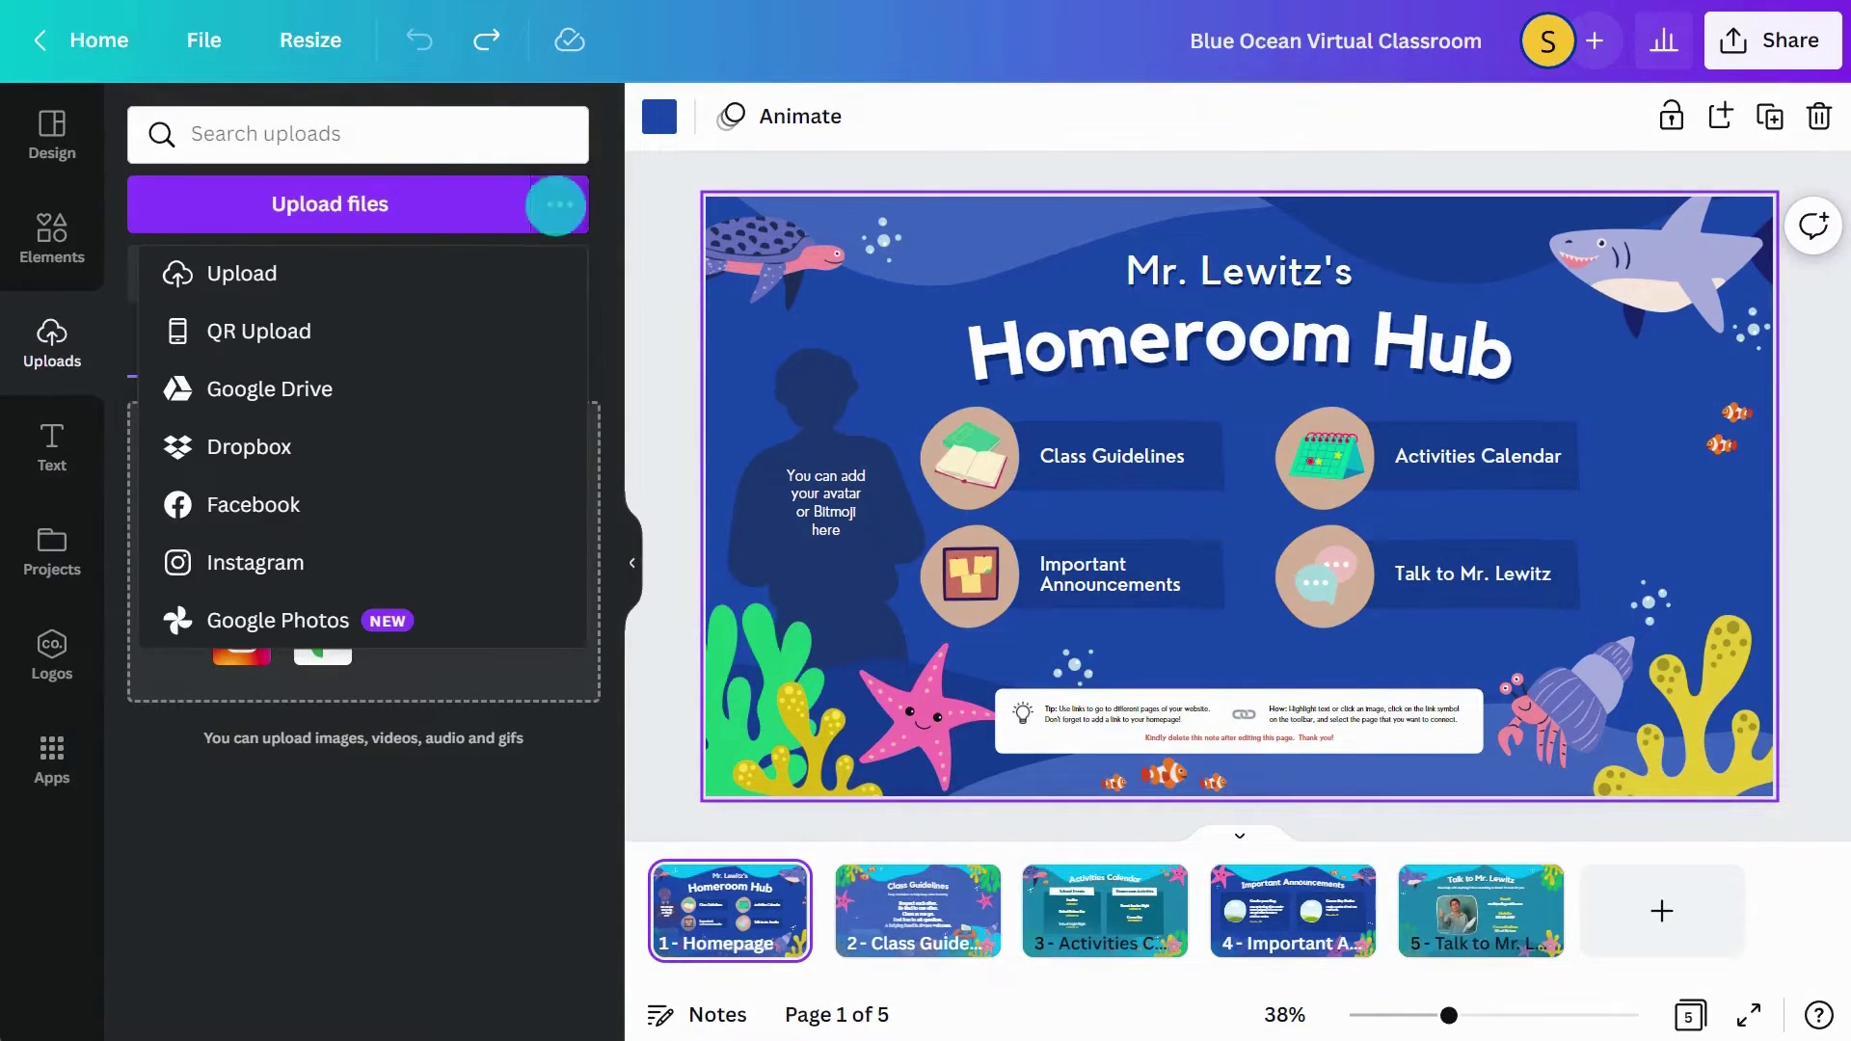
left_click(478, 388)
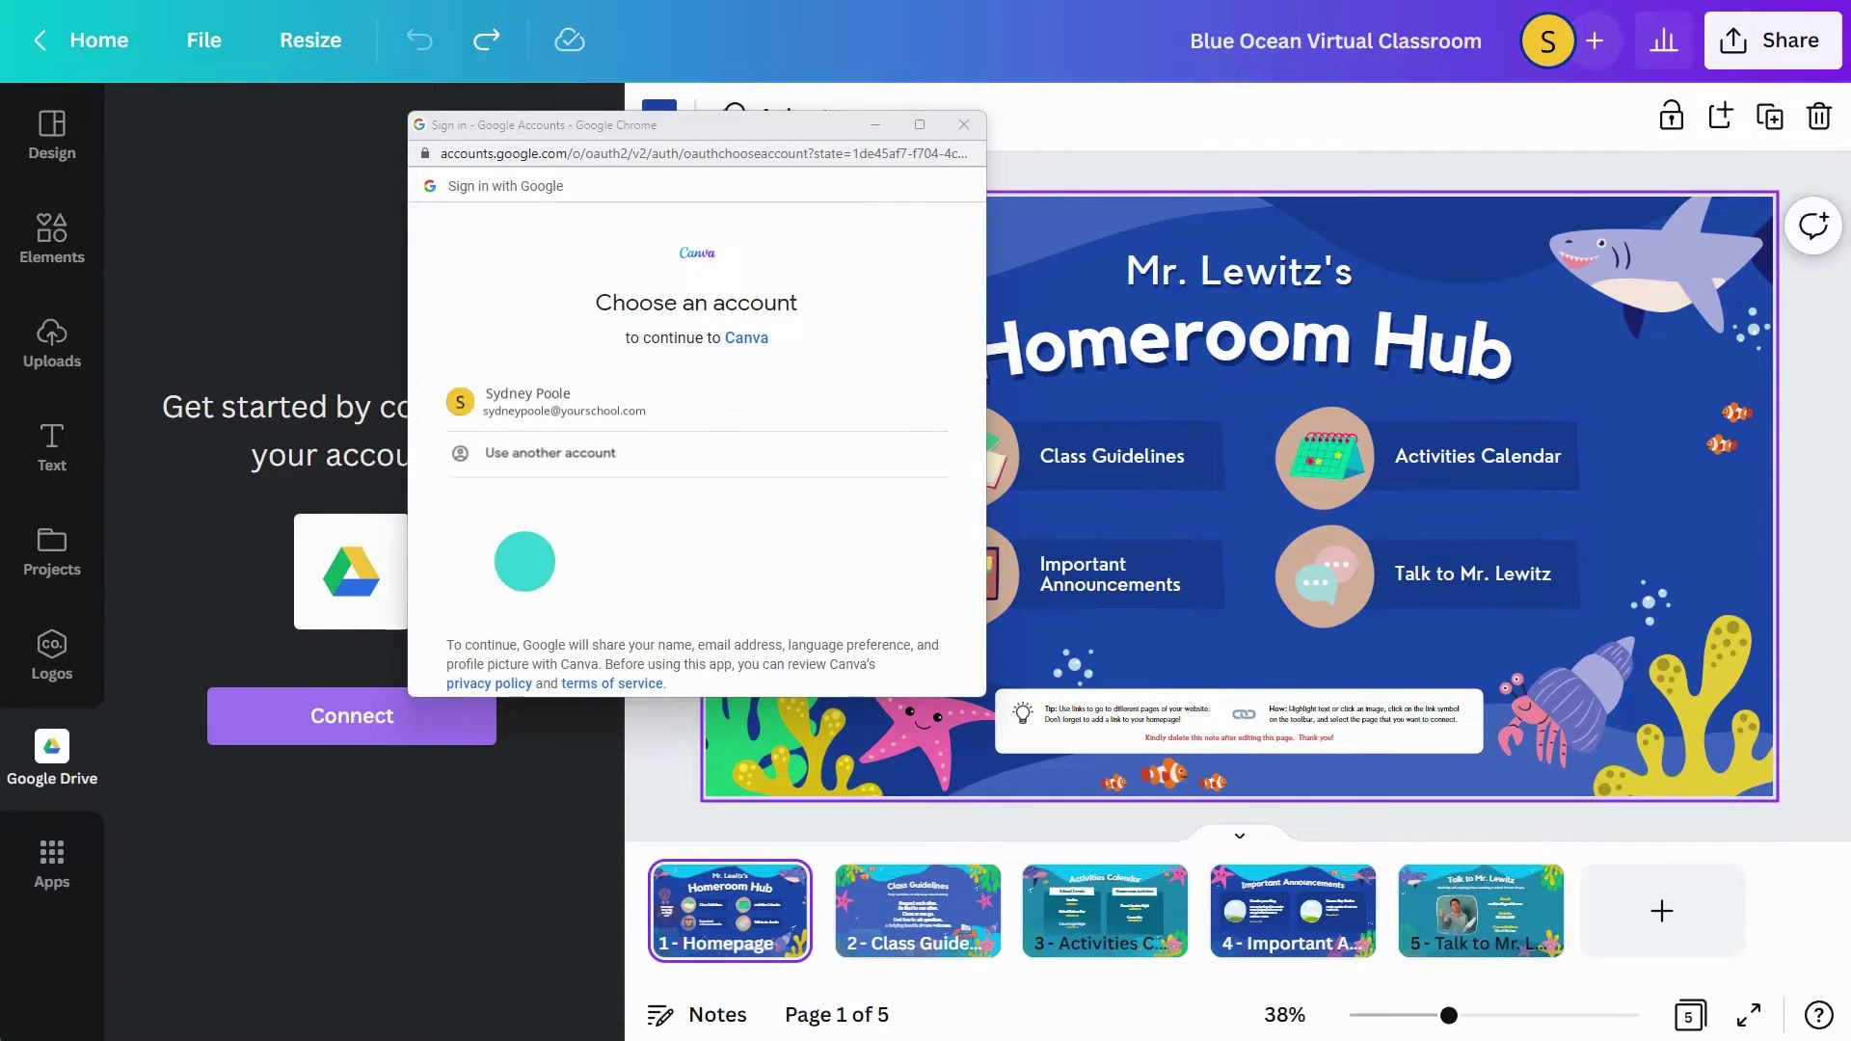
left_click(703, 401)
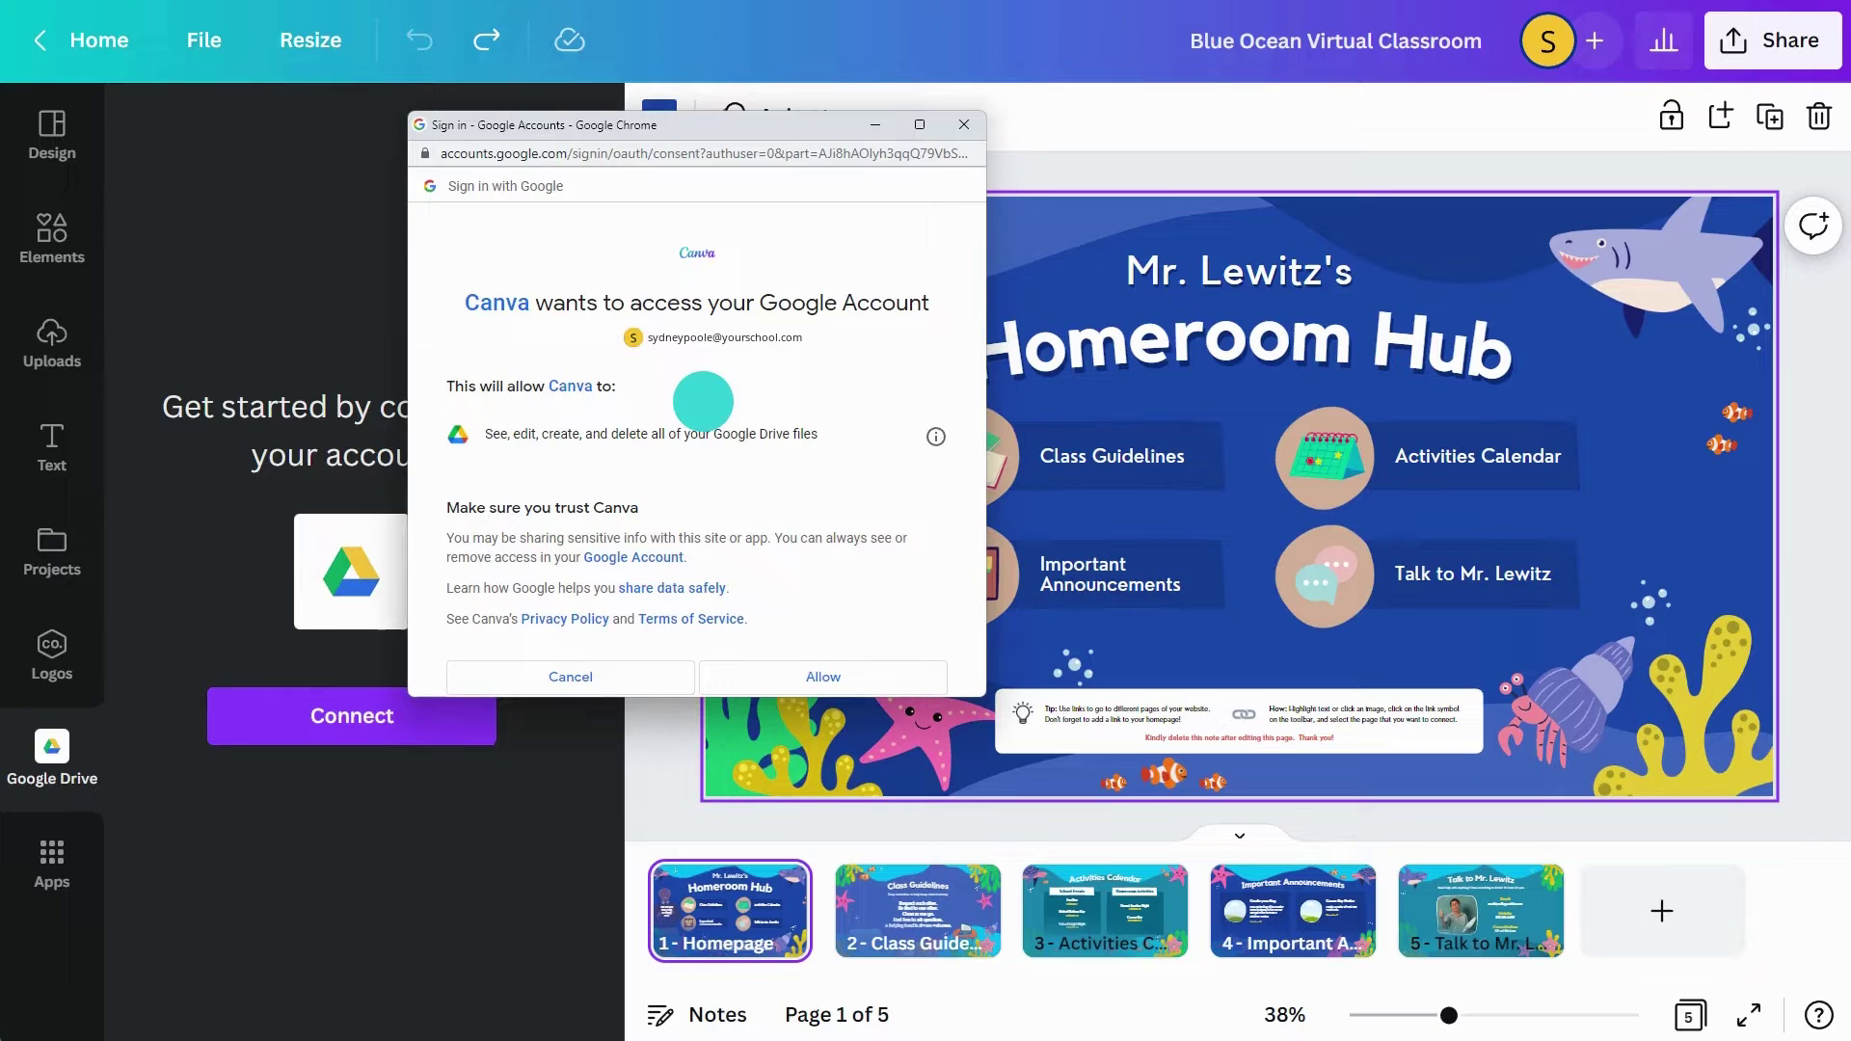
left_click(788, 674)
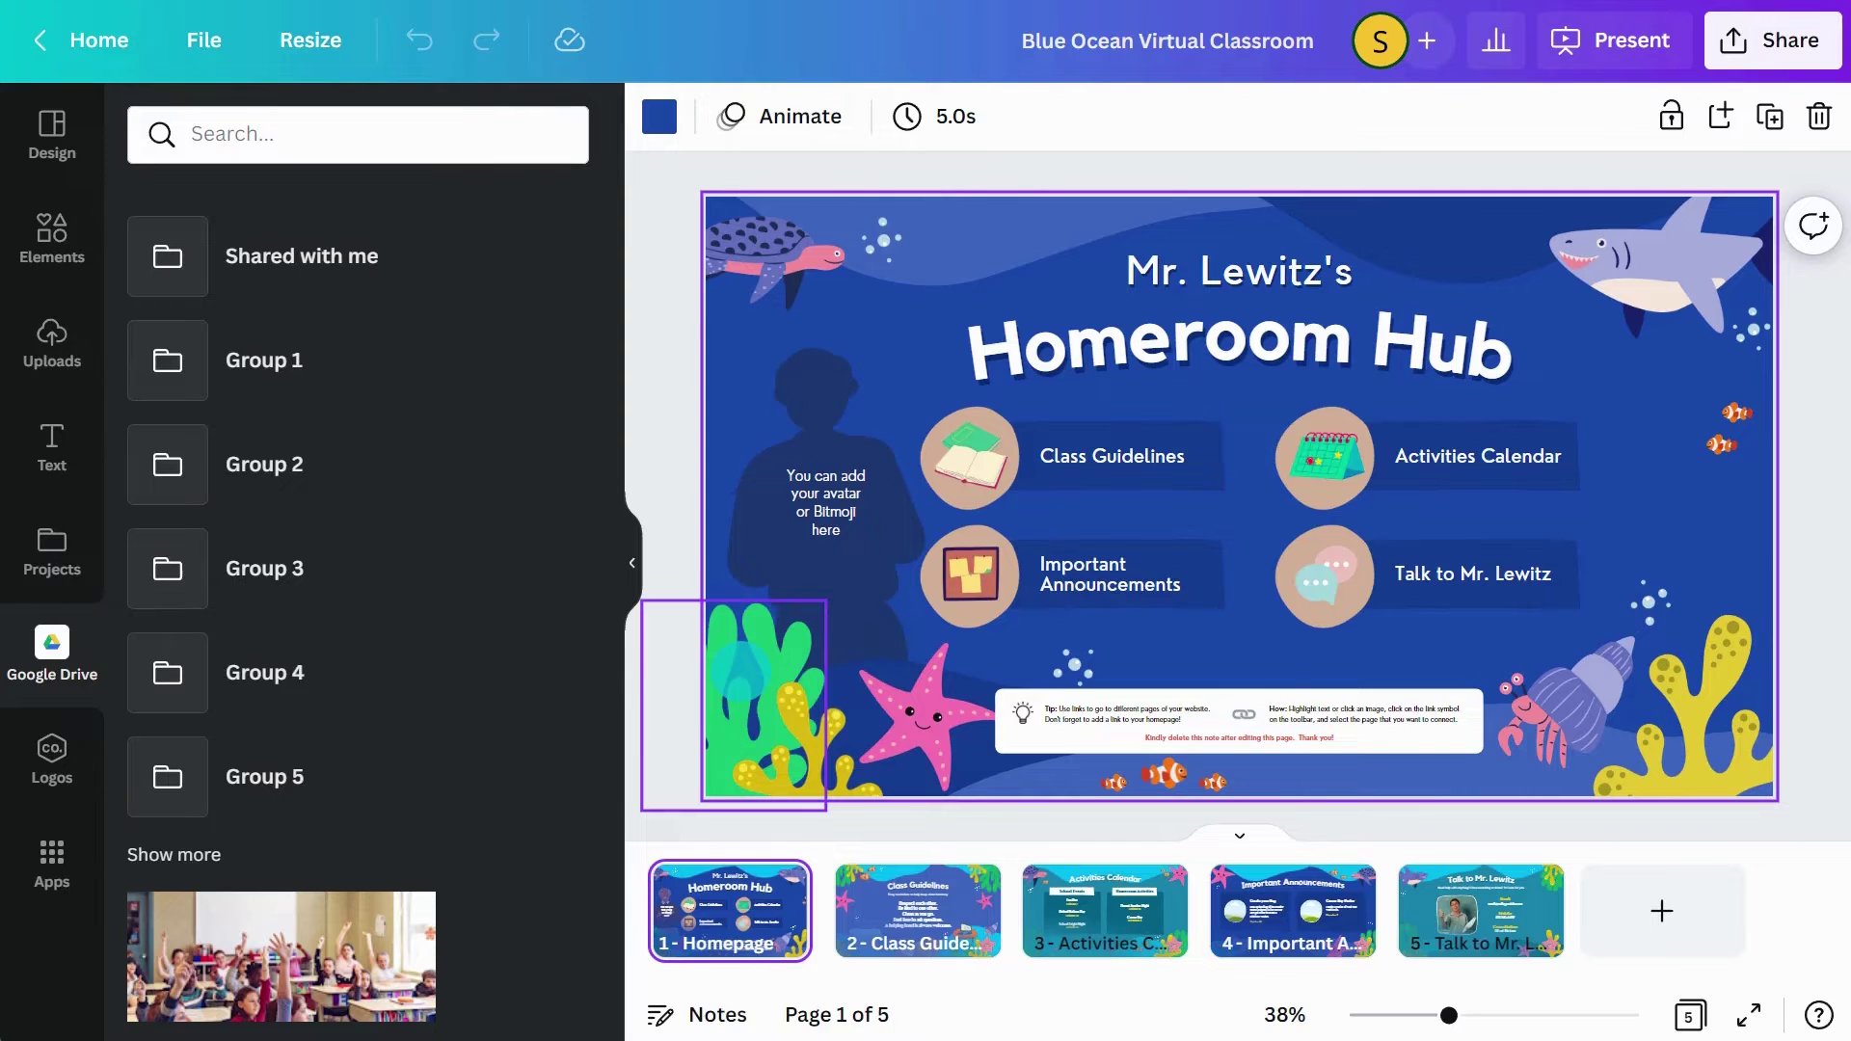
scroll(484, 634, "down", 2)
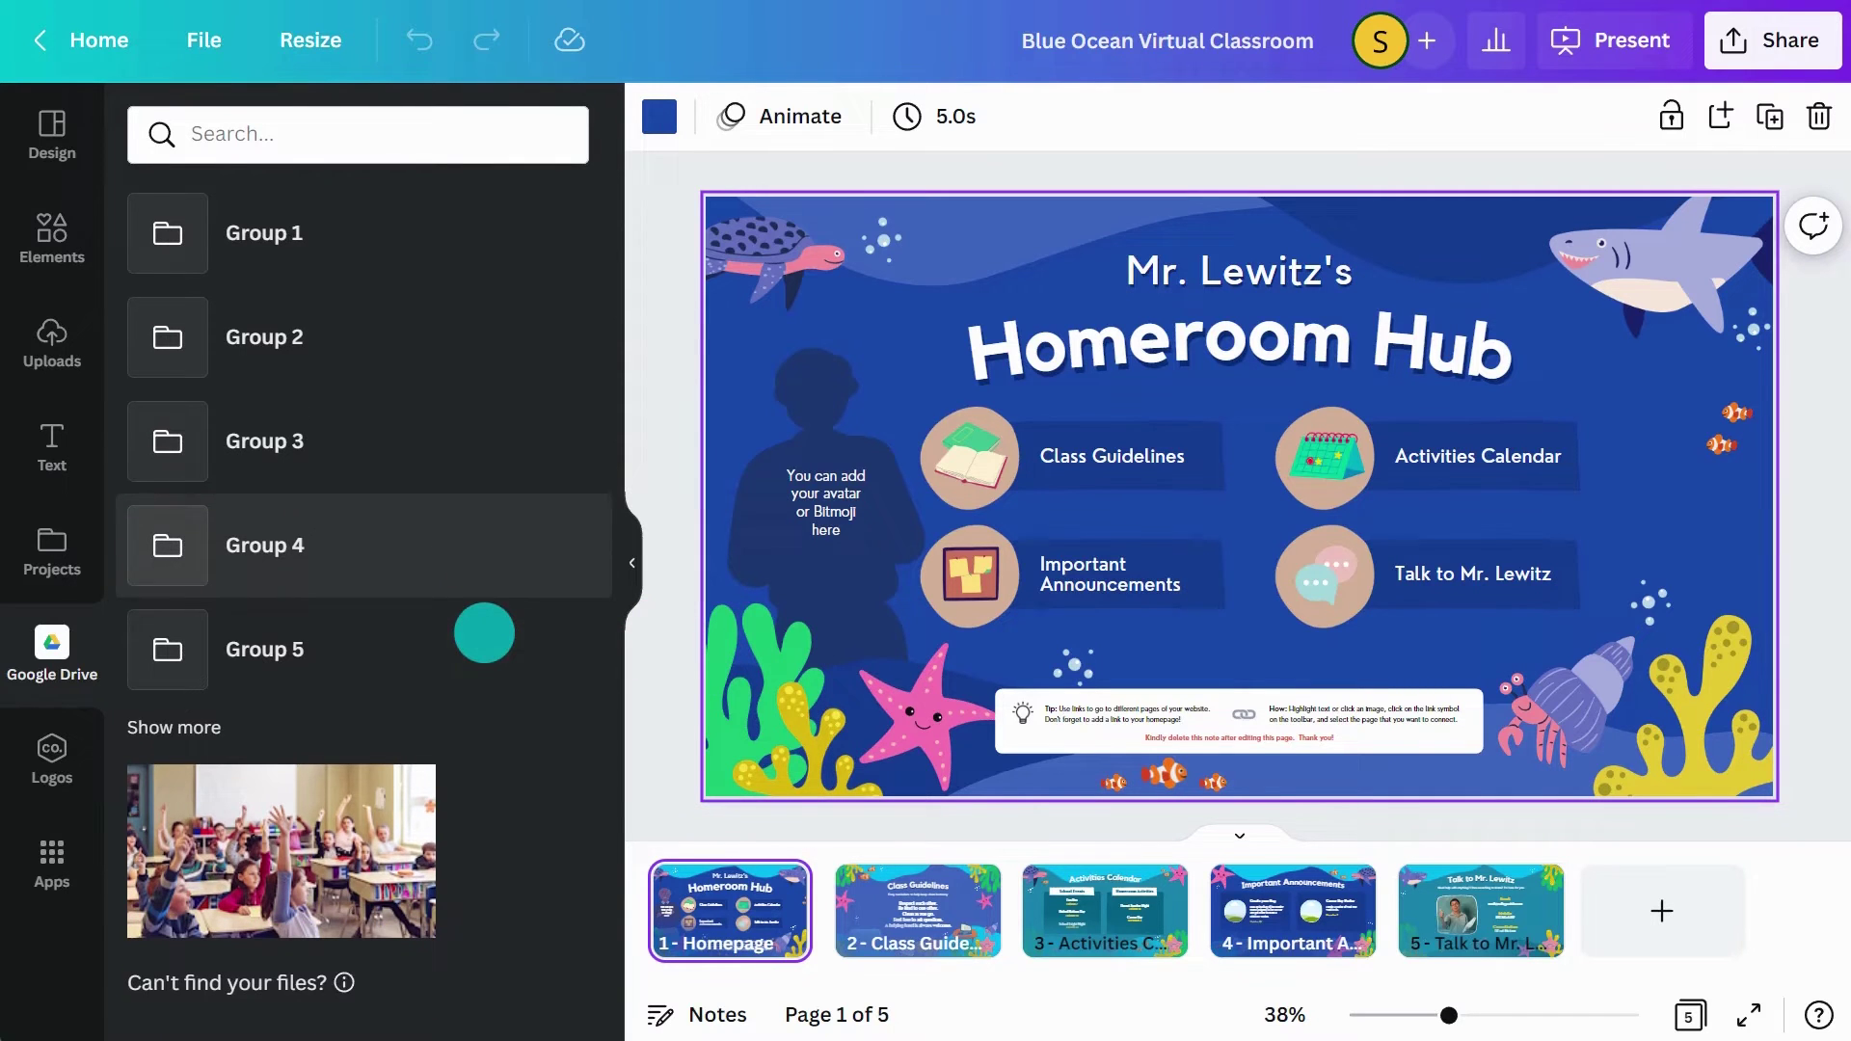
left_click(193, 726)
scroll(193, 727, "down", 5)
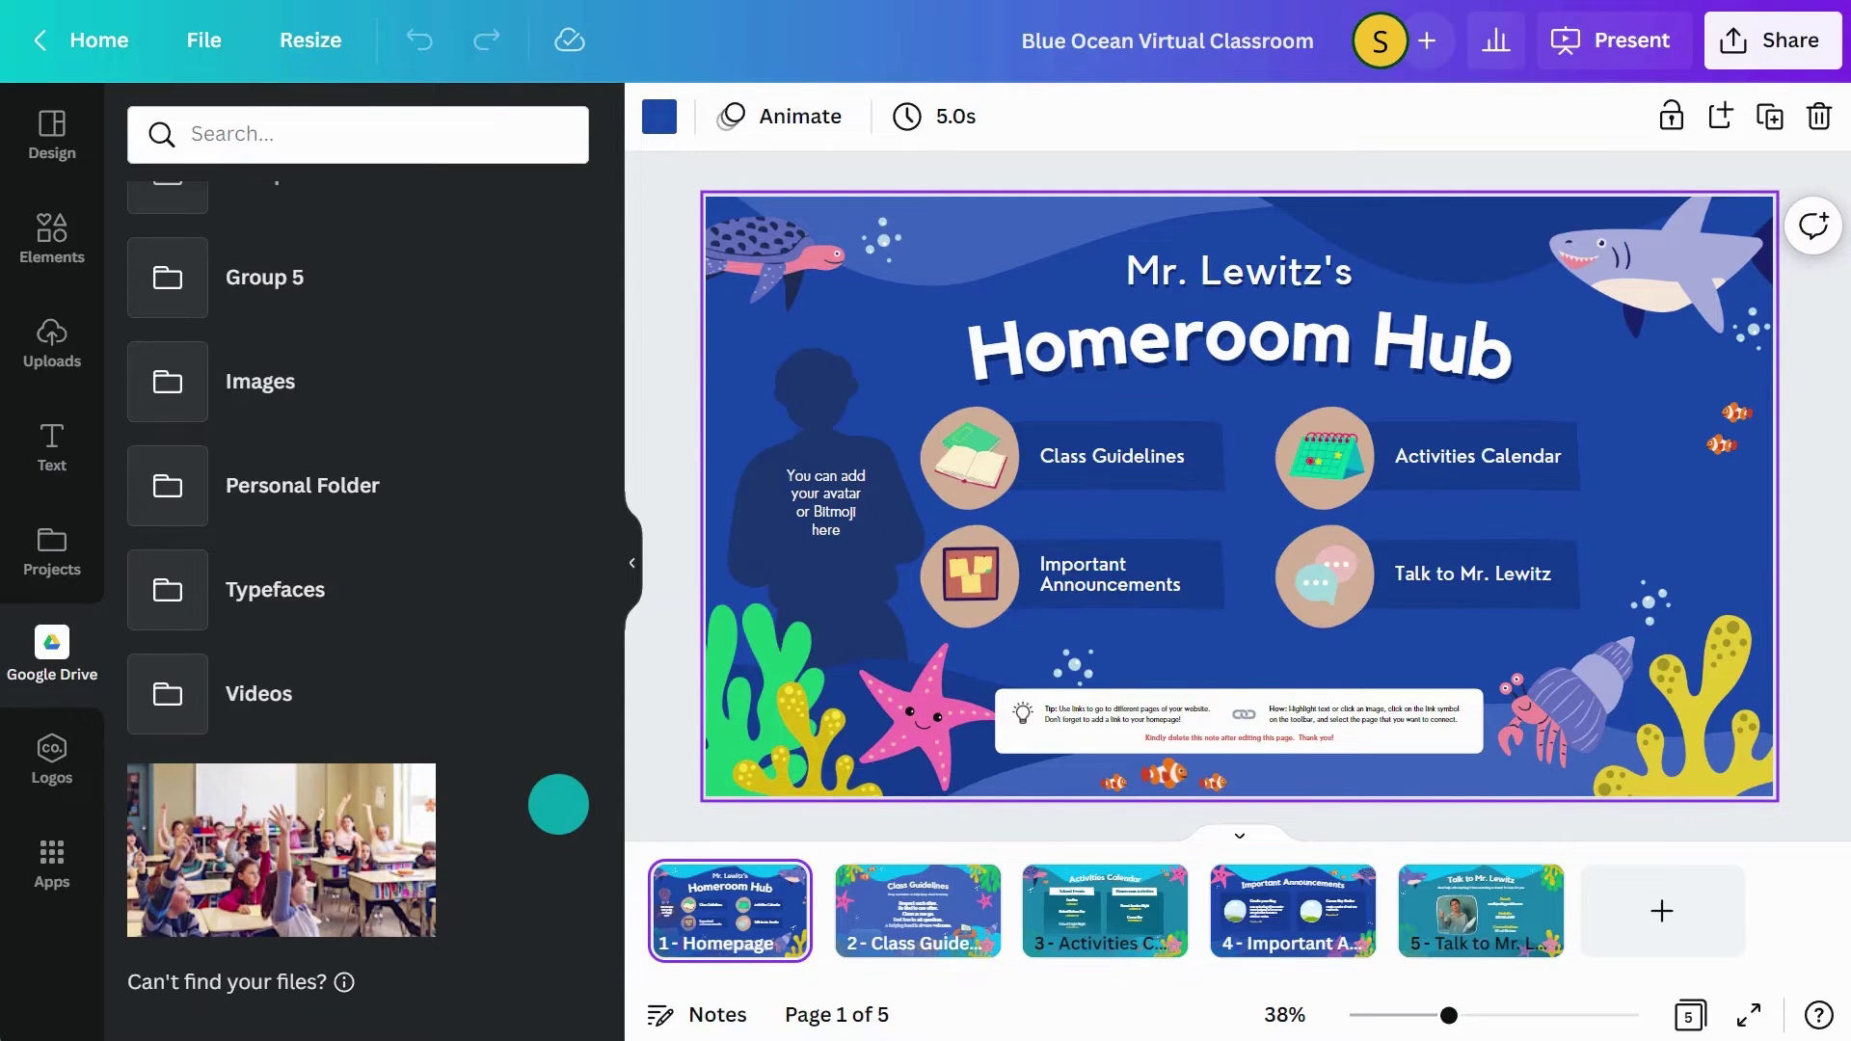
Upload the class schedule PDF from the computer
left_click(56, 348)
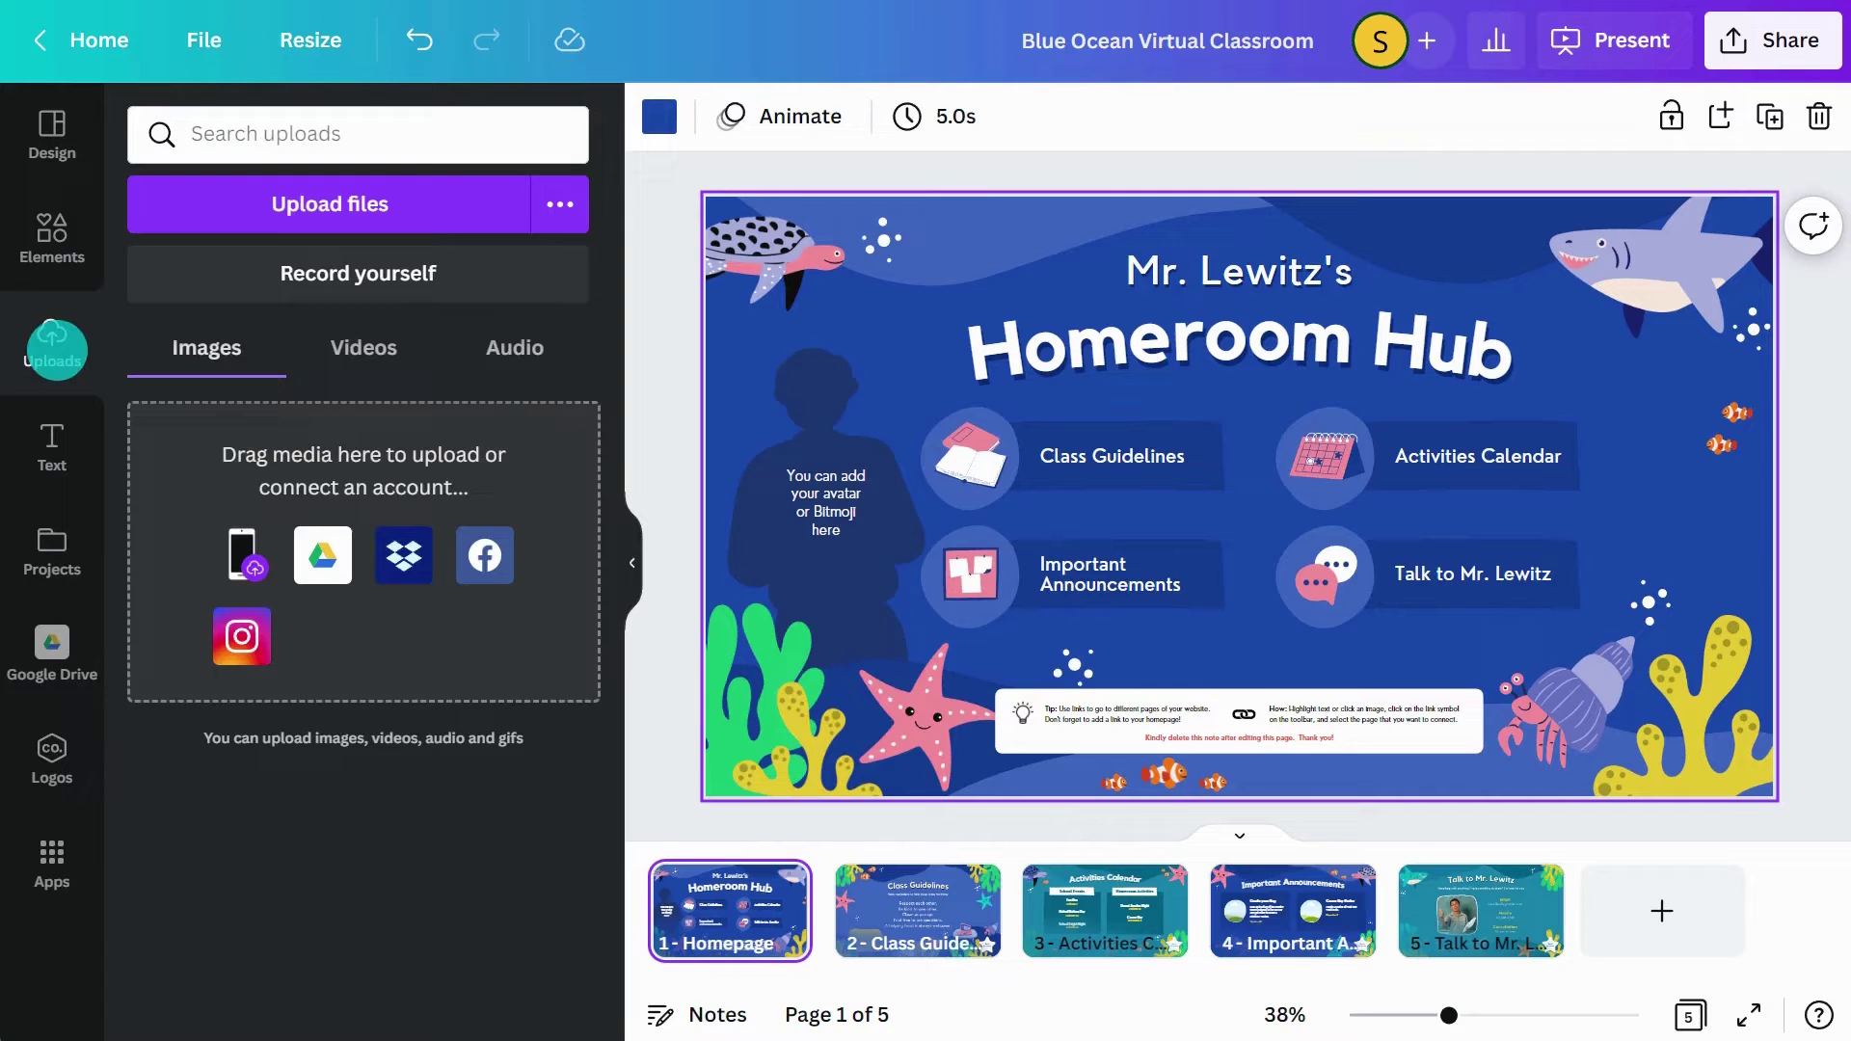
left_click(362, 206)
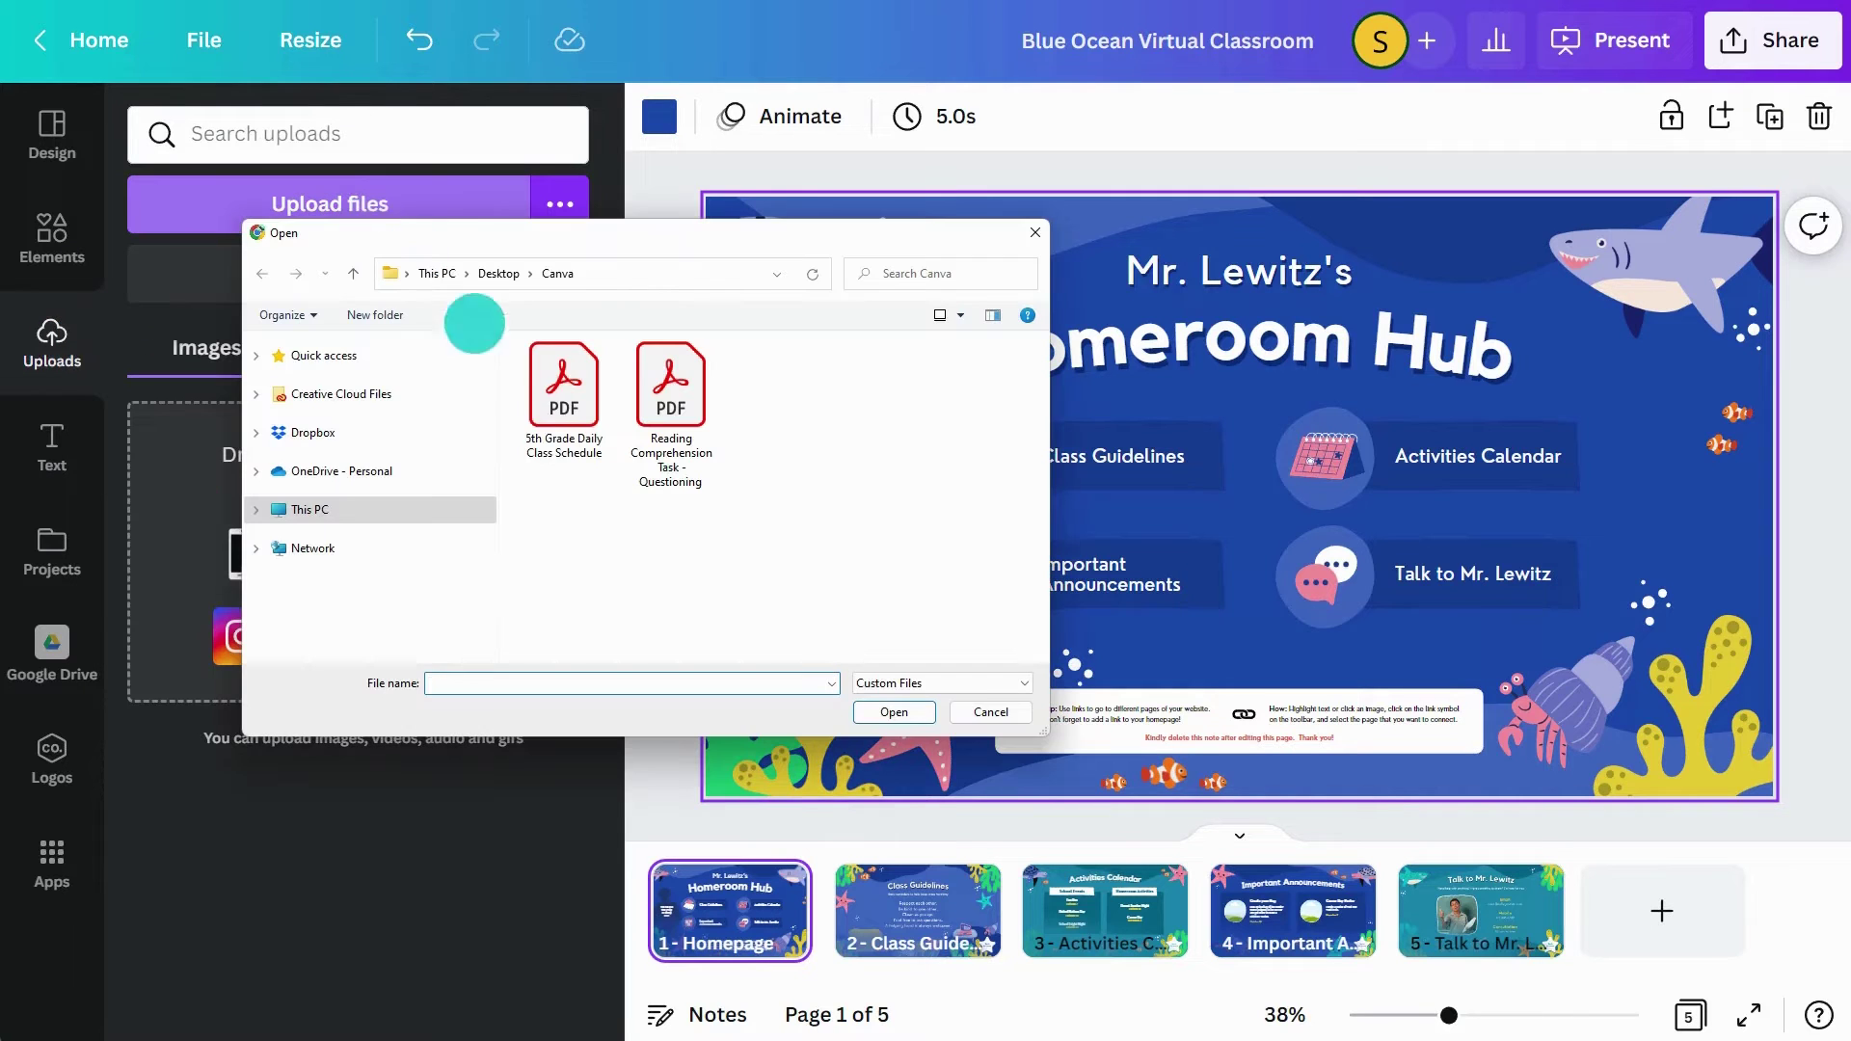
left_click(564, 393)
left_click(894, 711)
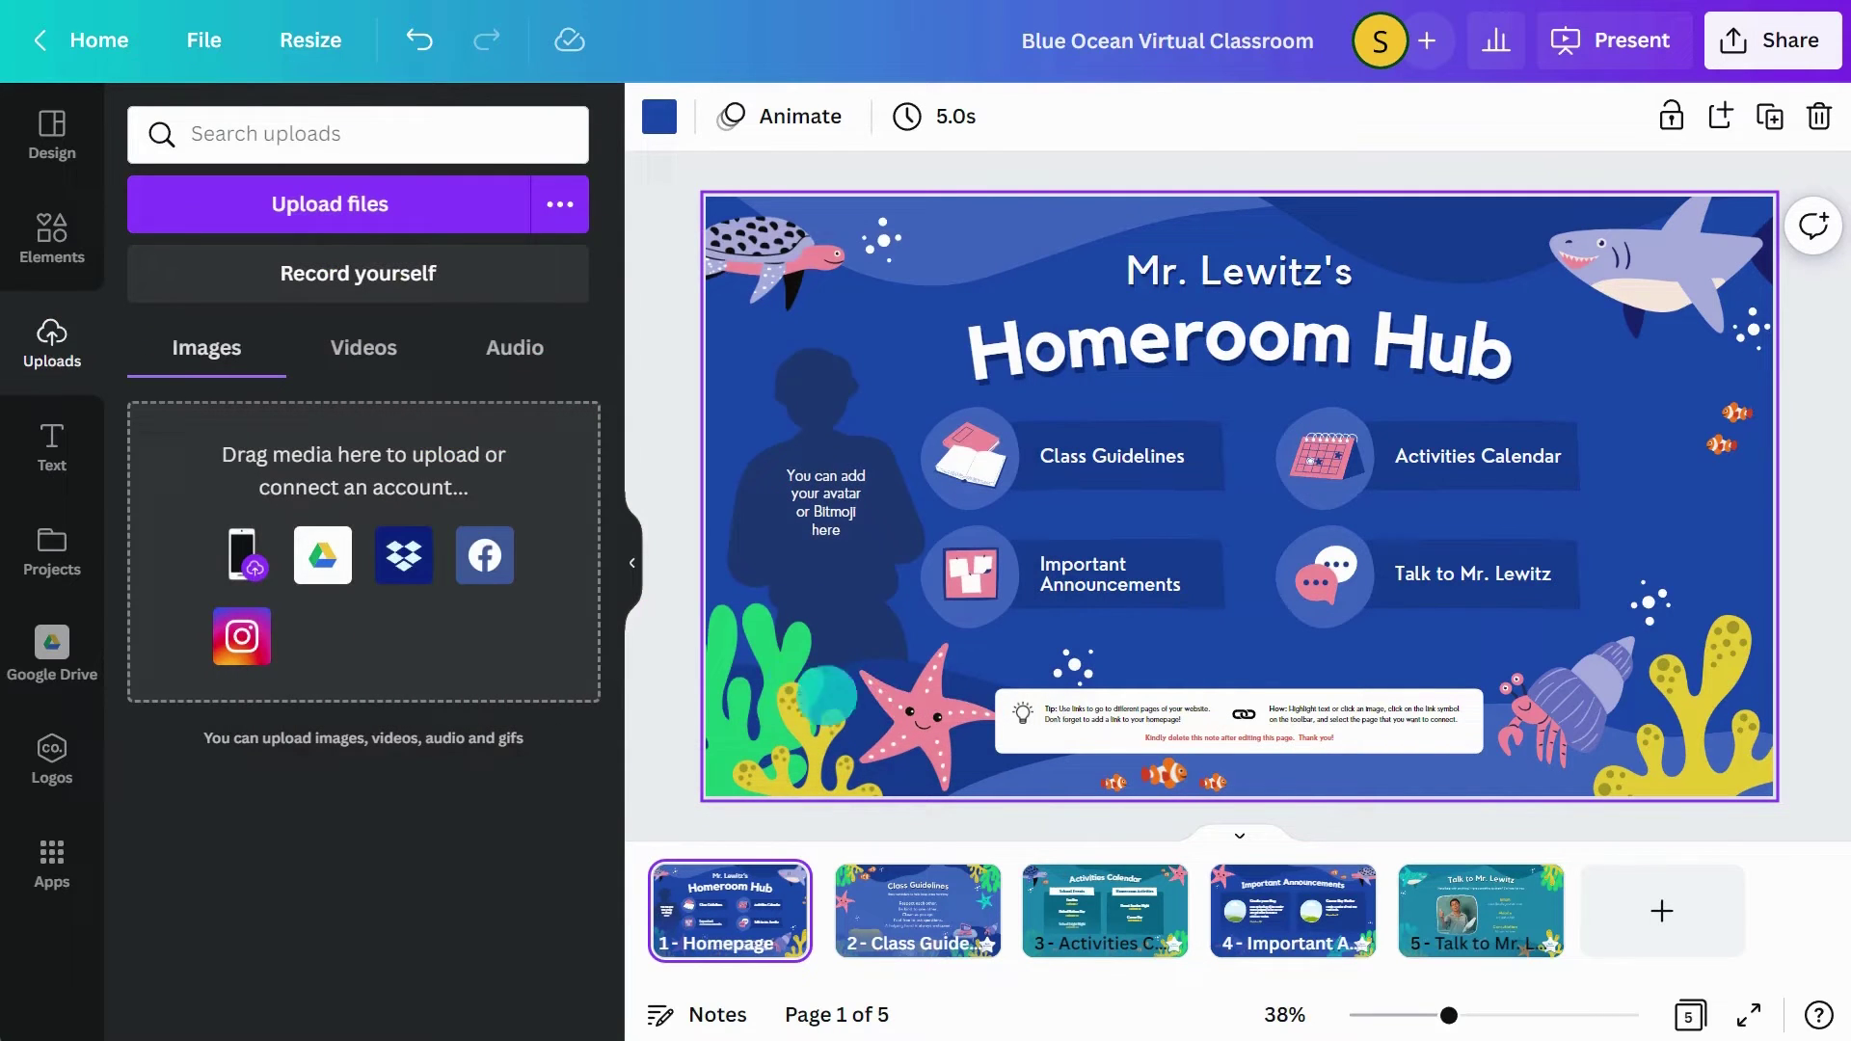
Add a second page holding the 5th Grade Daily Class Schedule design
left_click(55, 548)
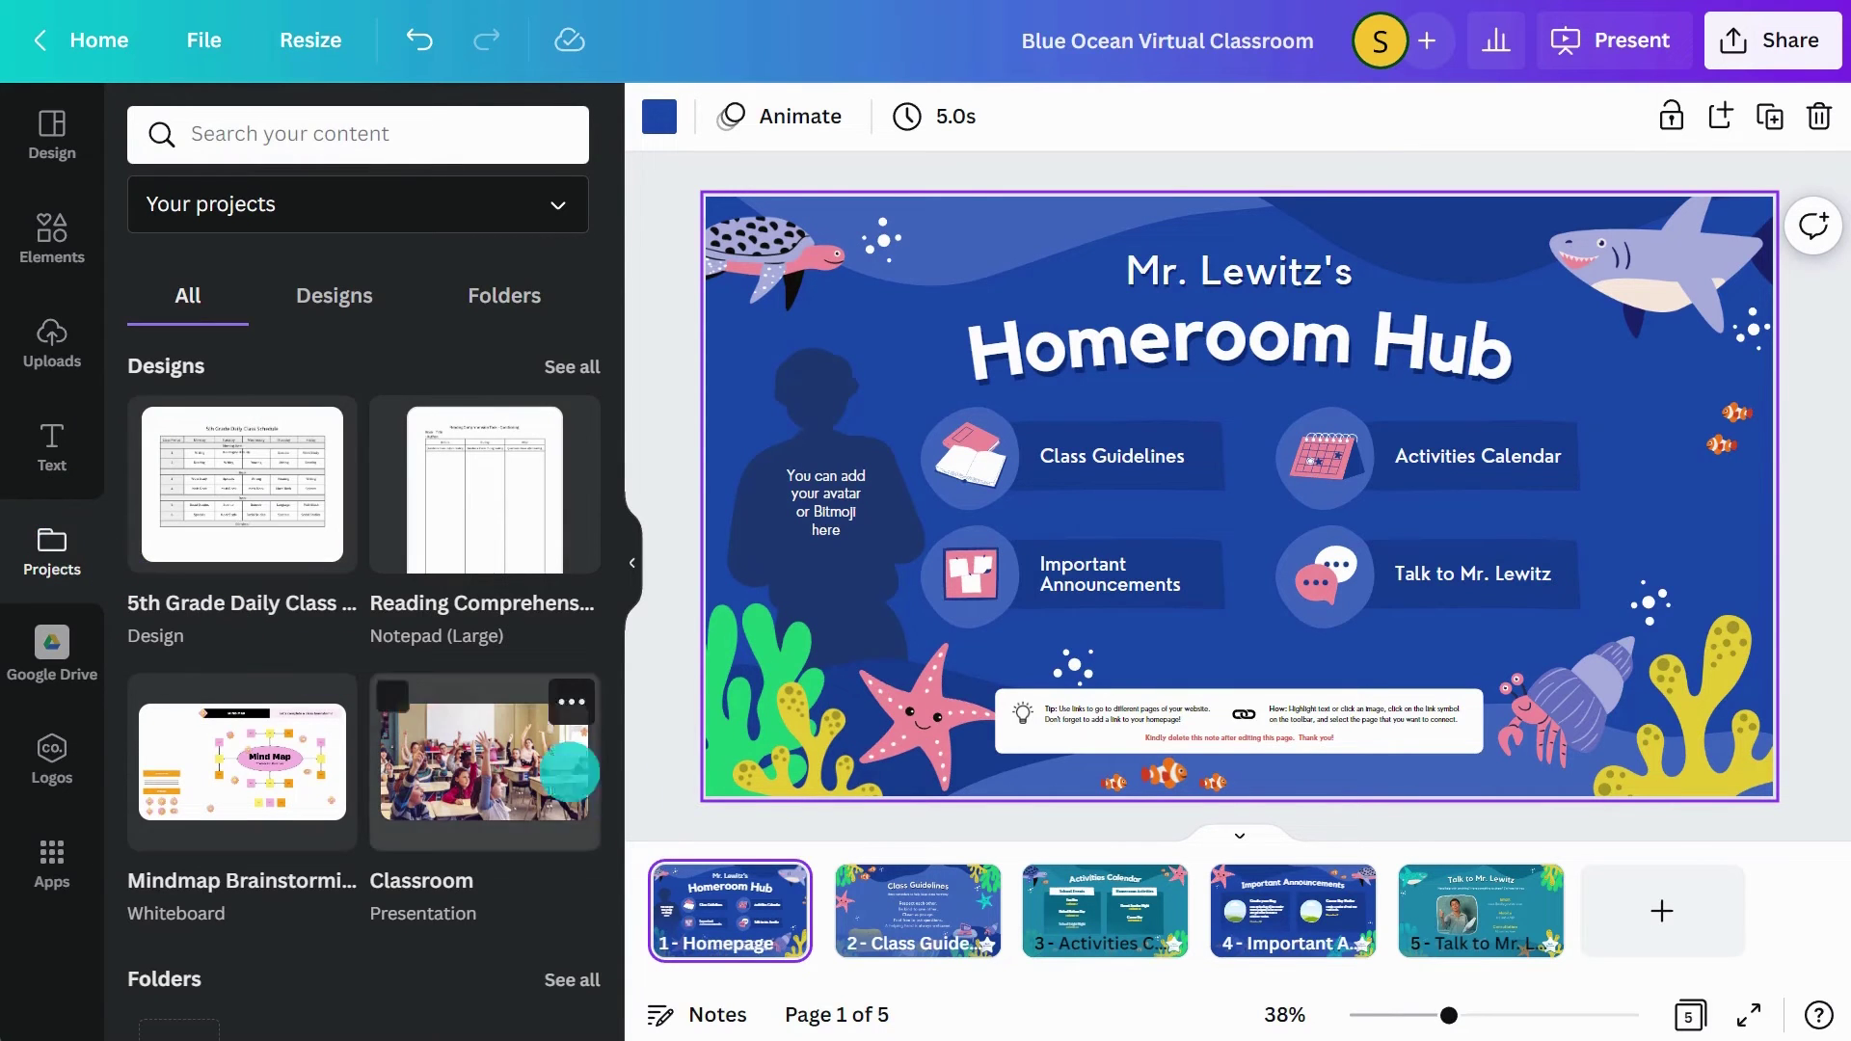
left_click(840, 891)
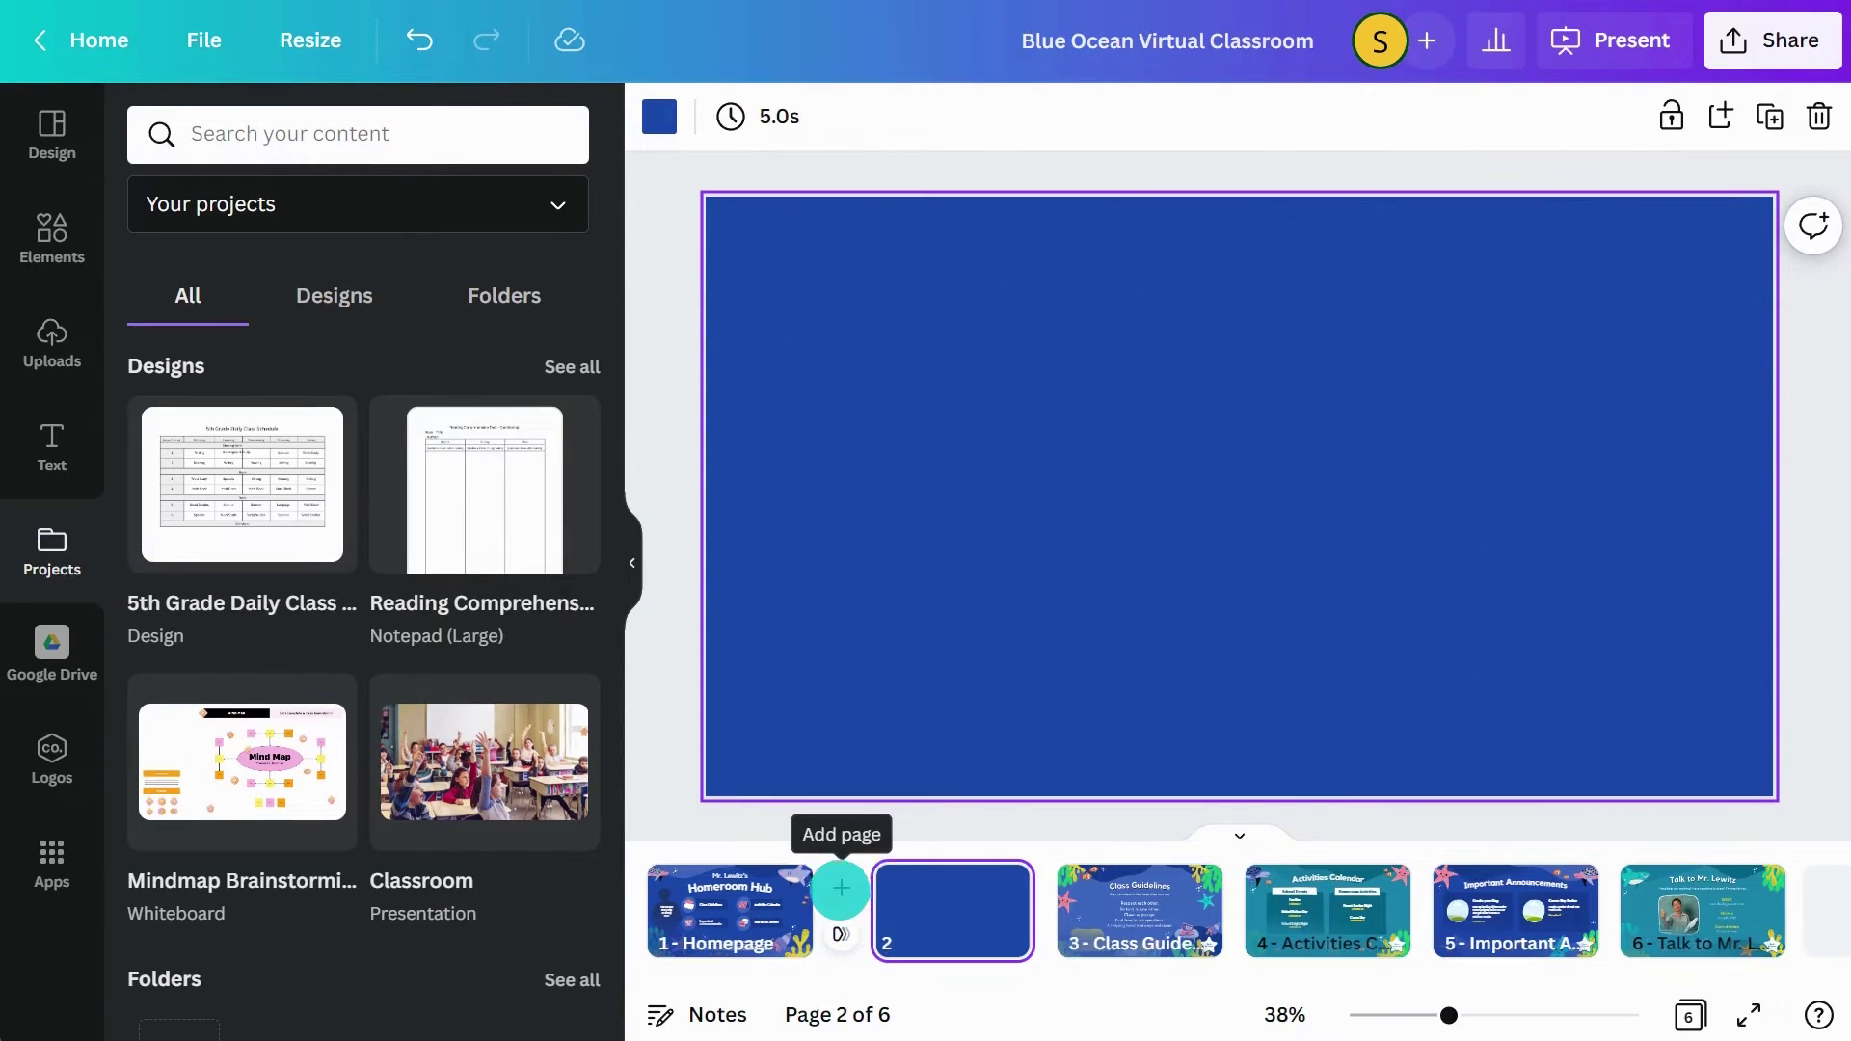
left_click(244, 489)
left_click(630, 562)
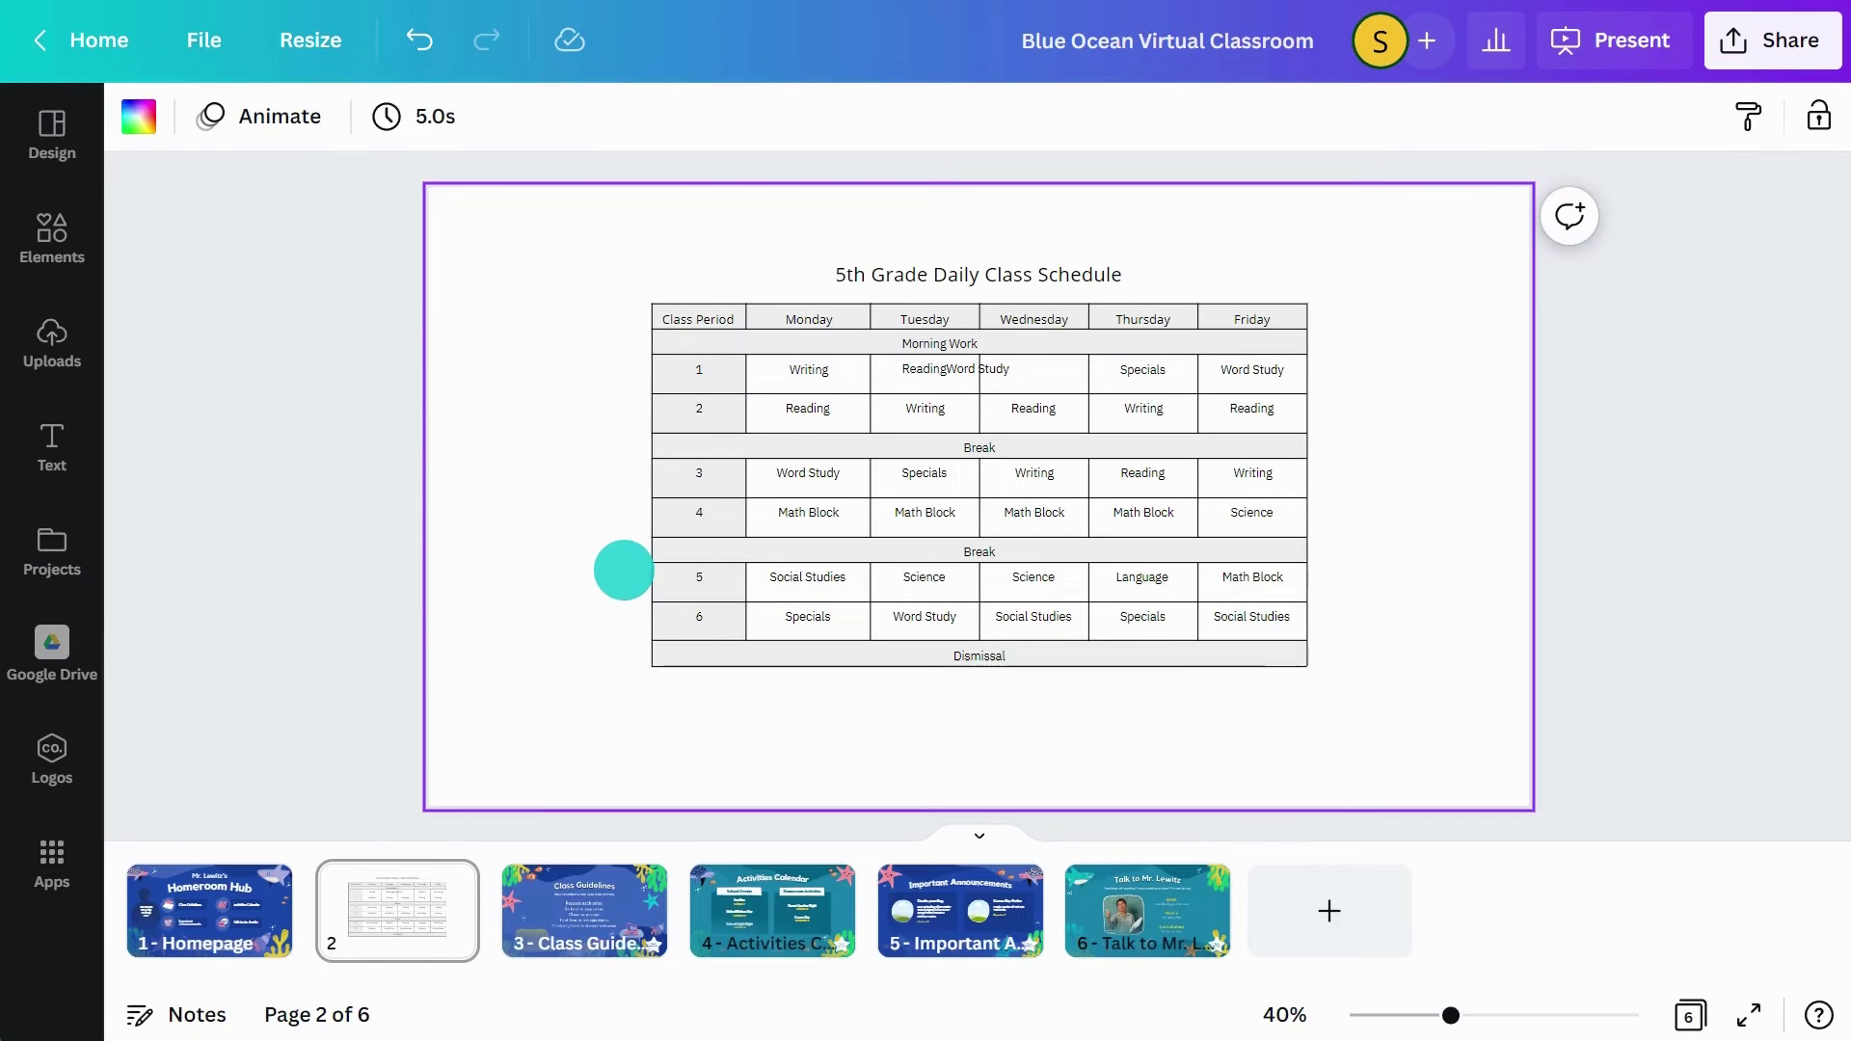
left_click_drag(1451, 1015, 1481, 1015)
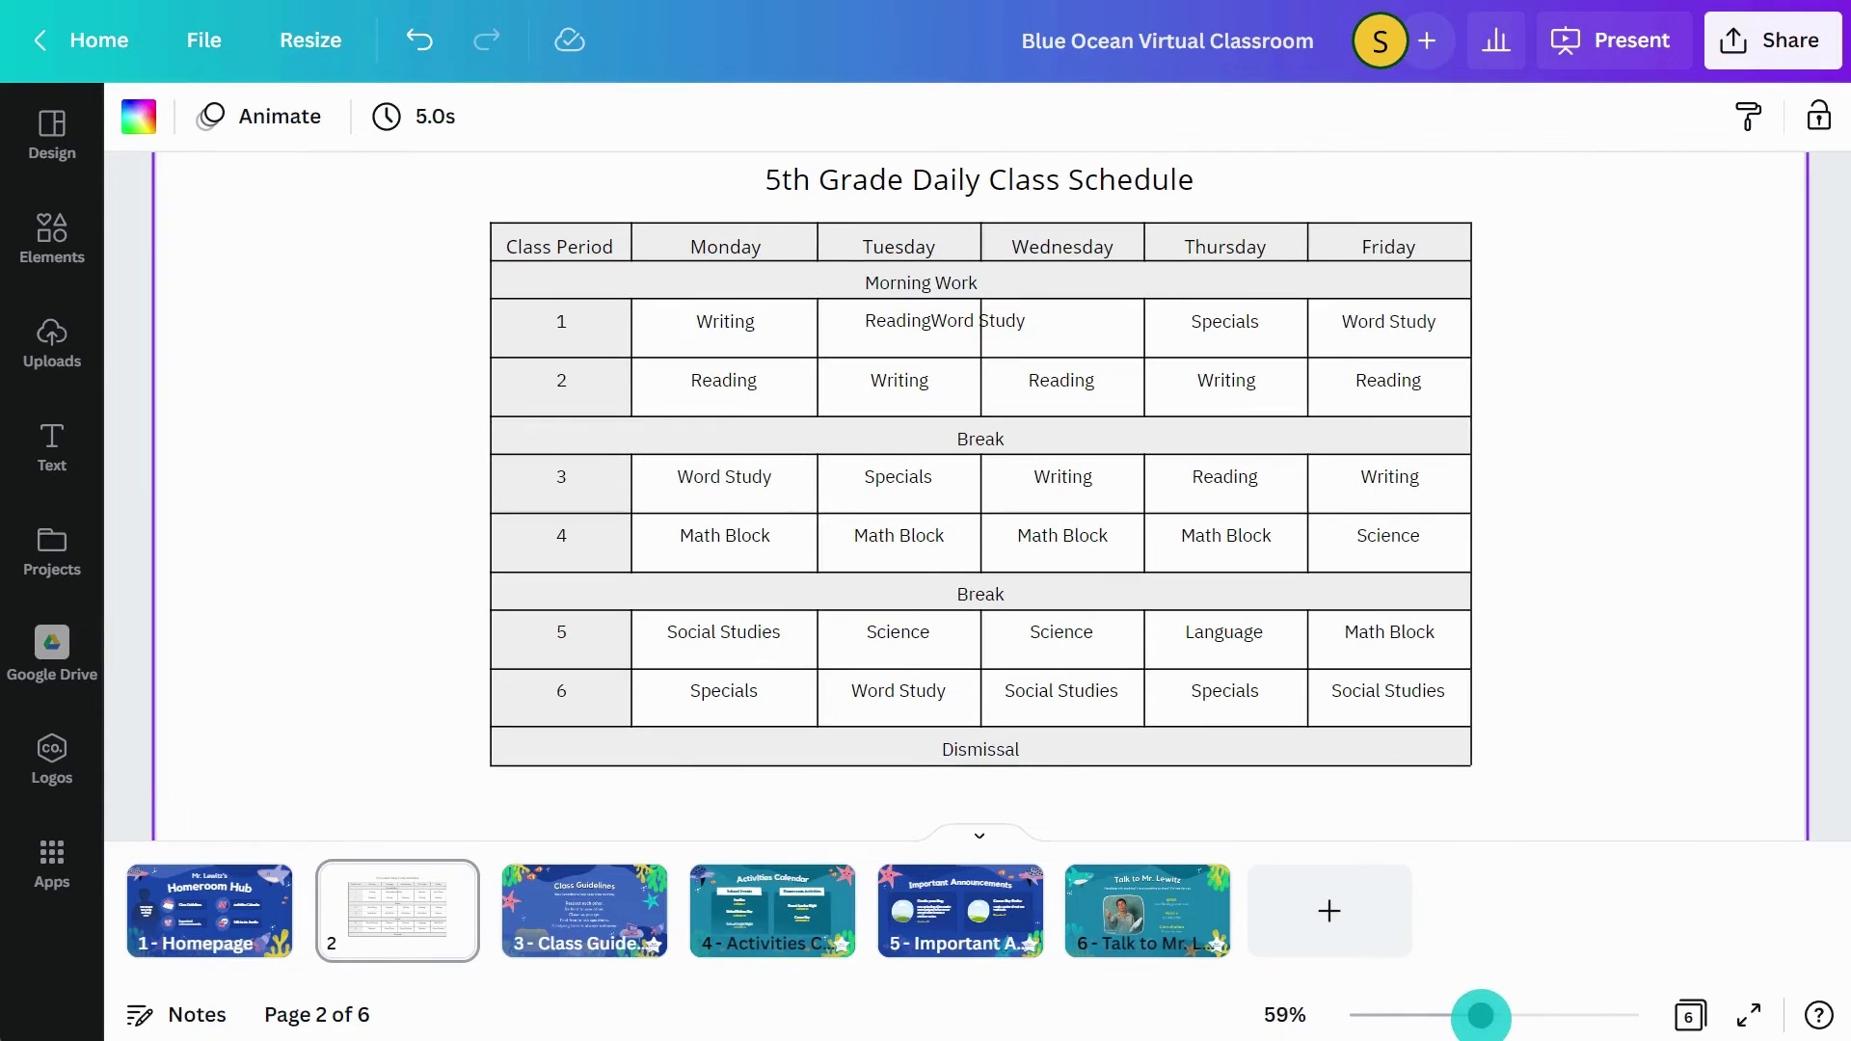
scroll(1356, 630, "up", 1)
Make the schedule title larger, wider, centred, bold and teal, then zoom to fit
double_click(984, 277)
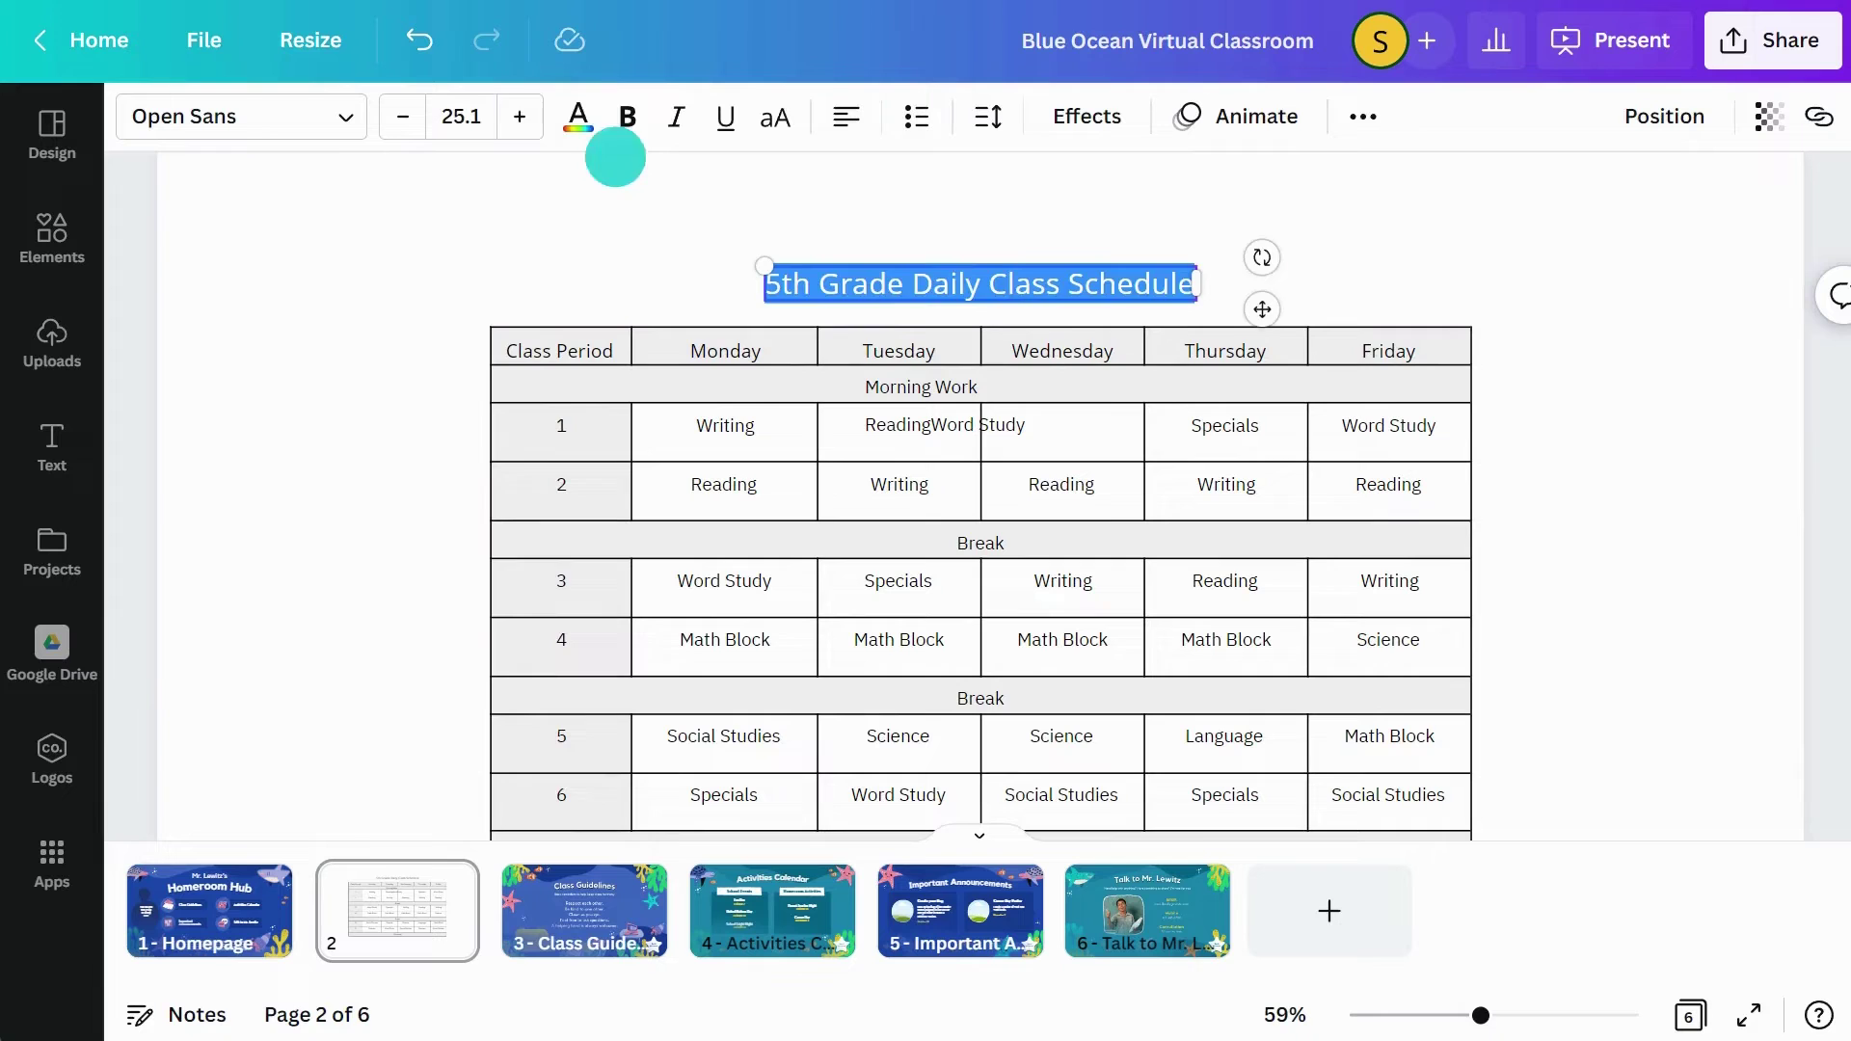
left_click(516, 117)
left_click(517, 117)
left_click(517, 117)
left_click(516, 117)
left_click_drag(764, 309, 583, 294)
left_click_drag(1194, 297, 1355, 290)
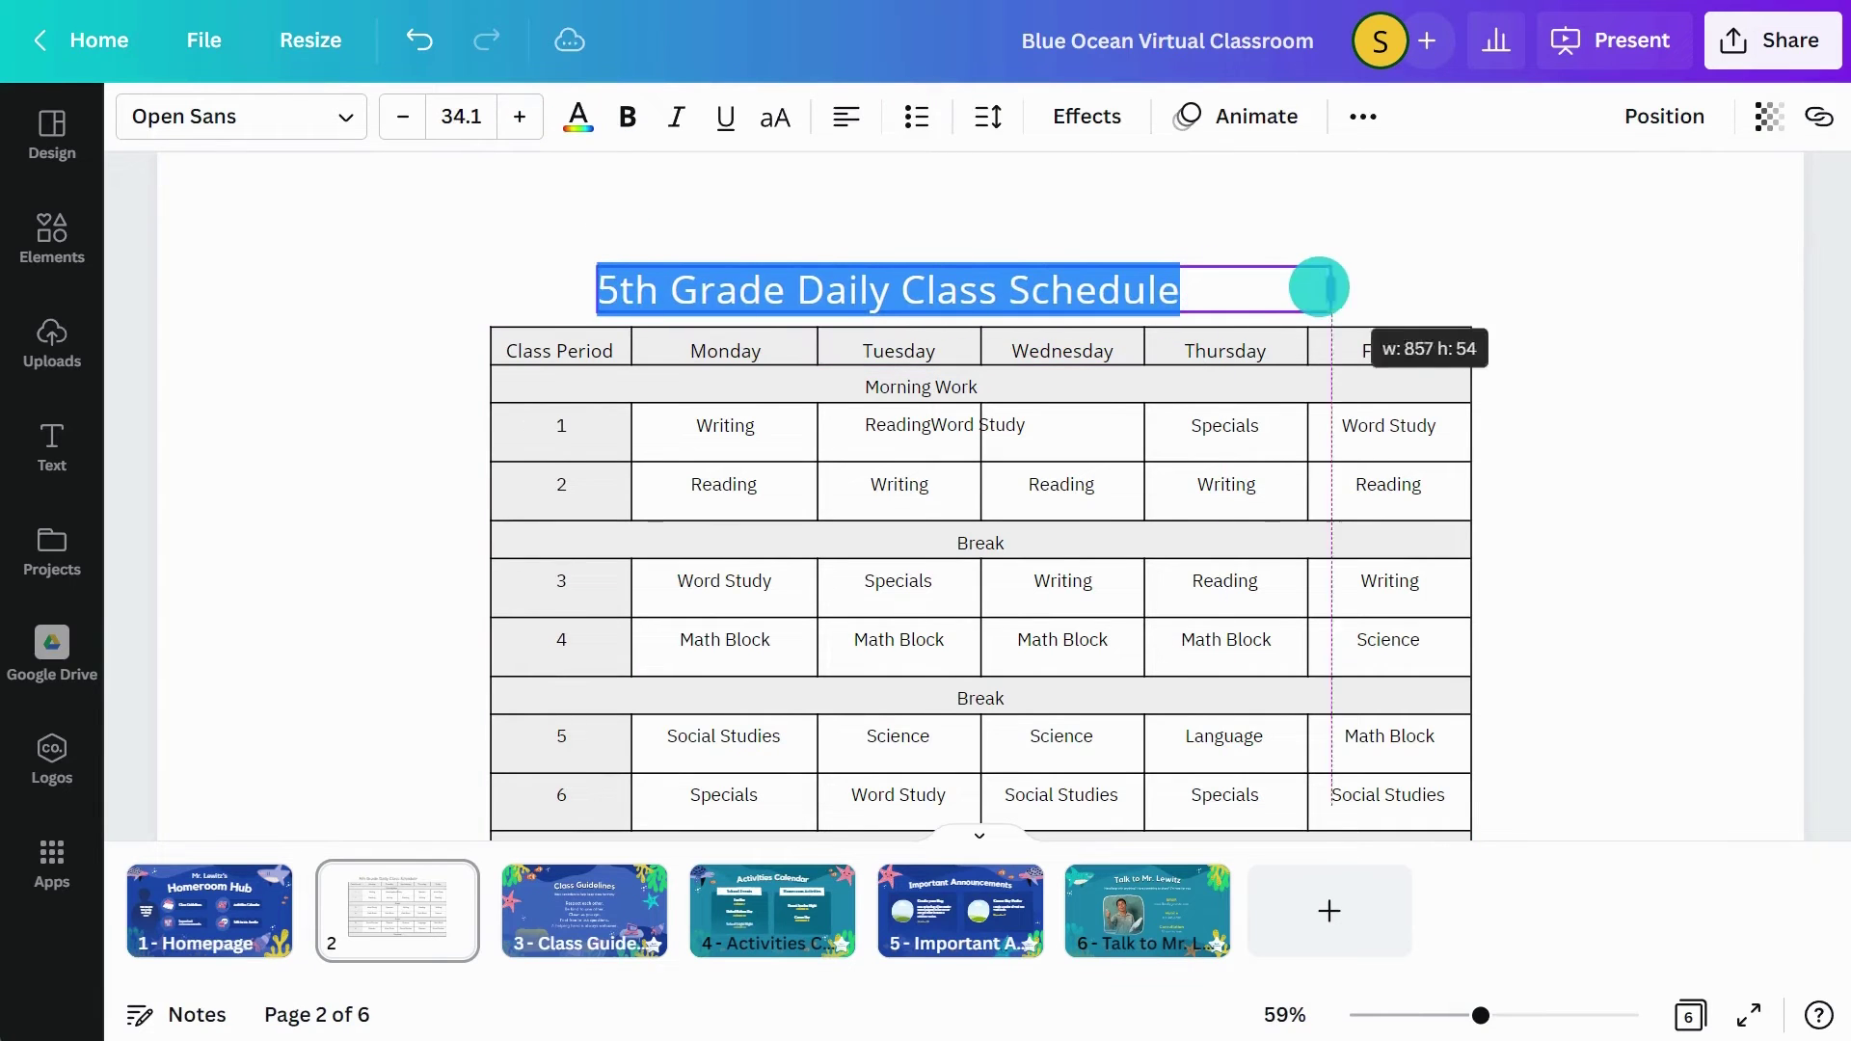
left_click(850, 117)
left_click(628, 117)
left_click(580, 117)
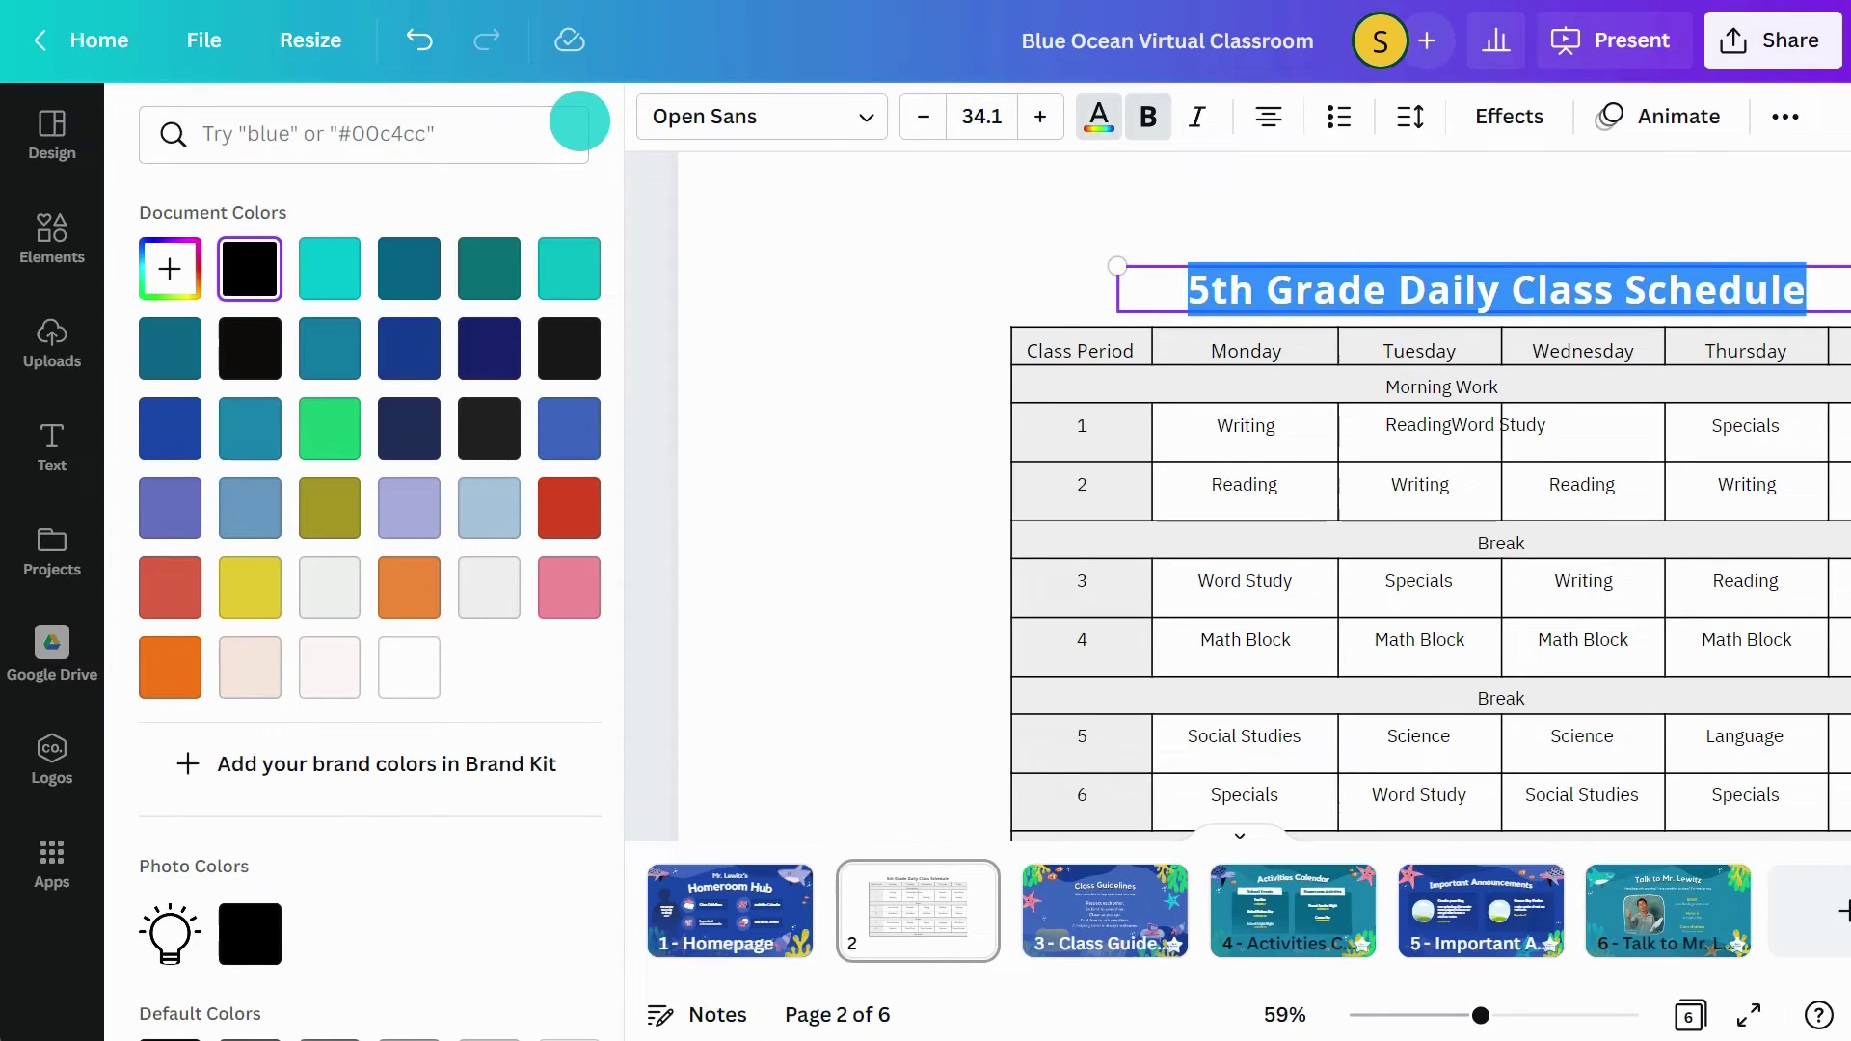
key("Escape")
key("Escape")
key("ctrl+alt+0")
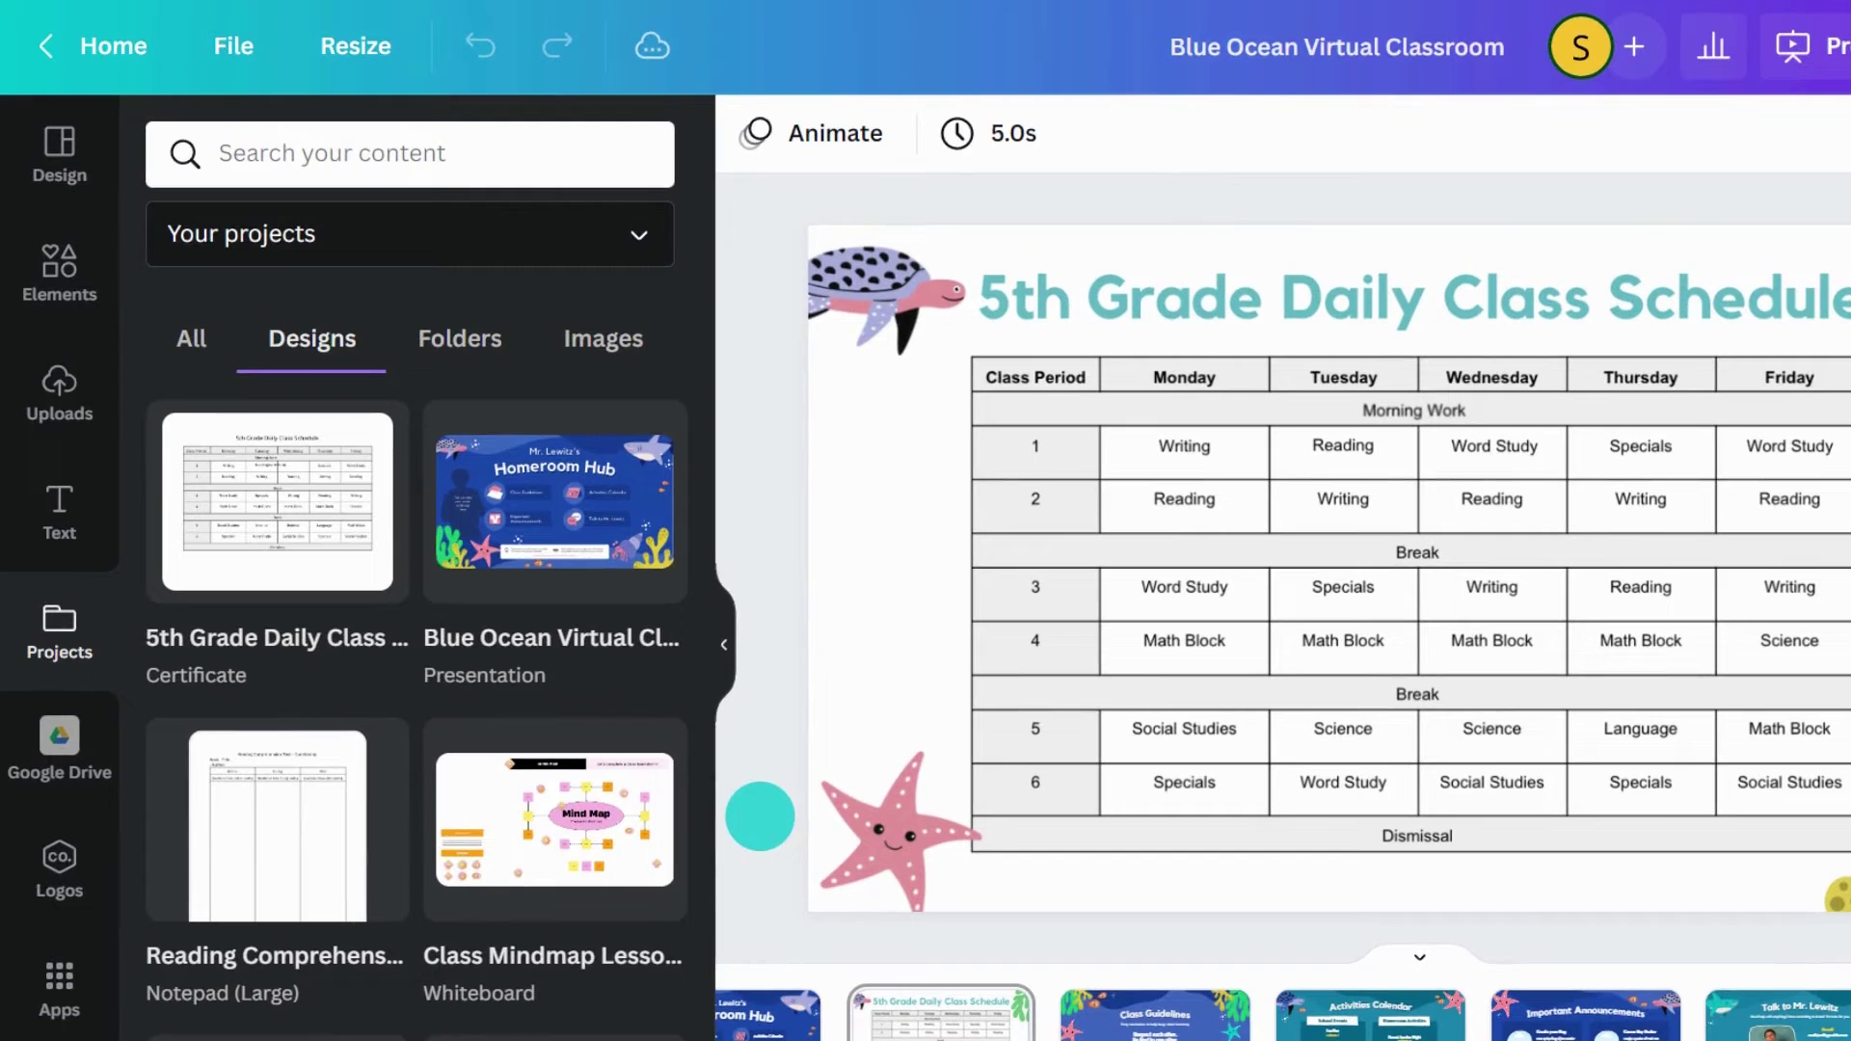
Move the standalone 5th Grade Daily Class Schedule design to the trash
left_click(375, 434)
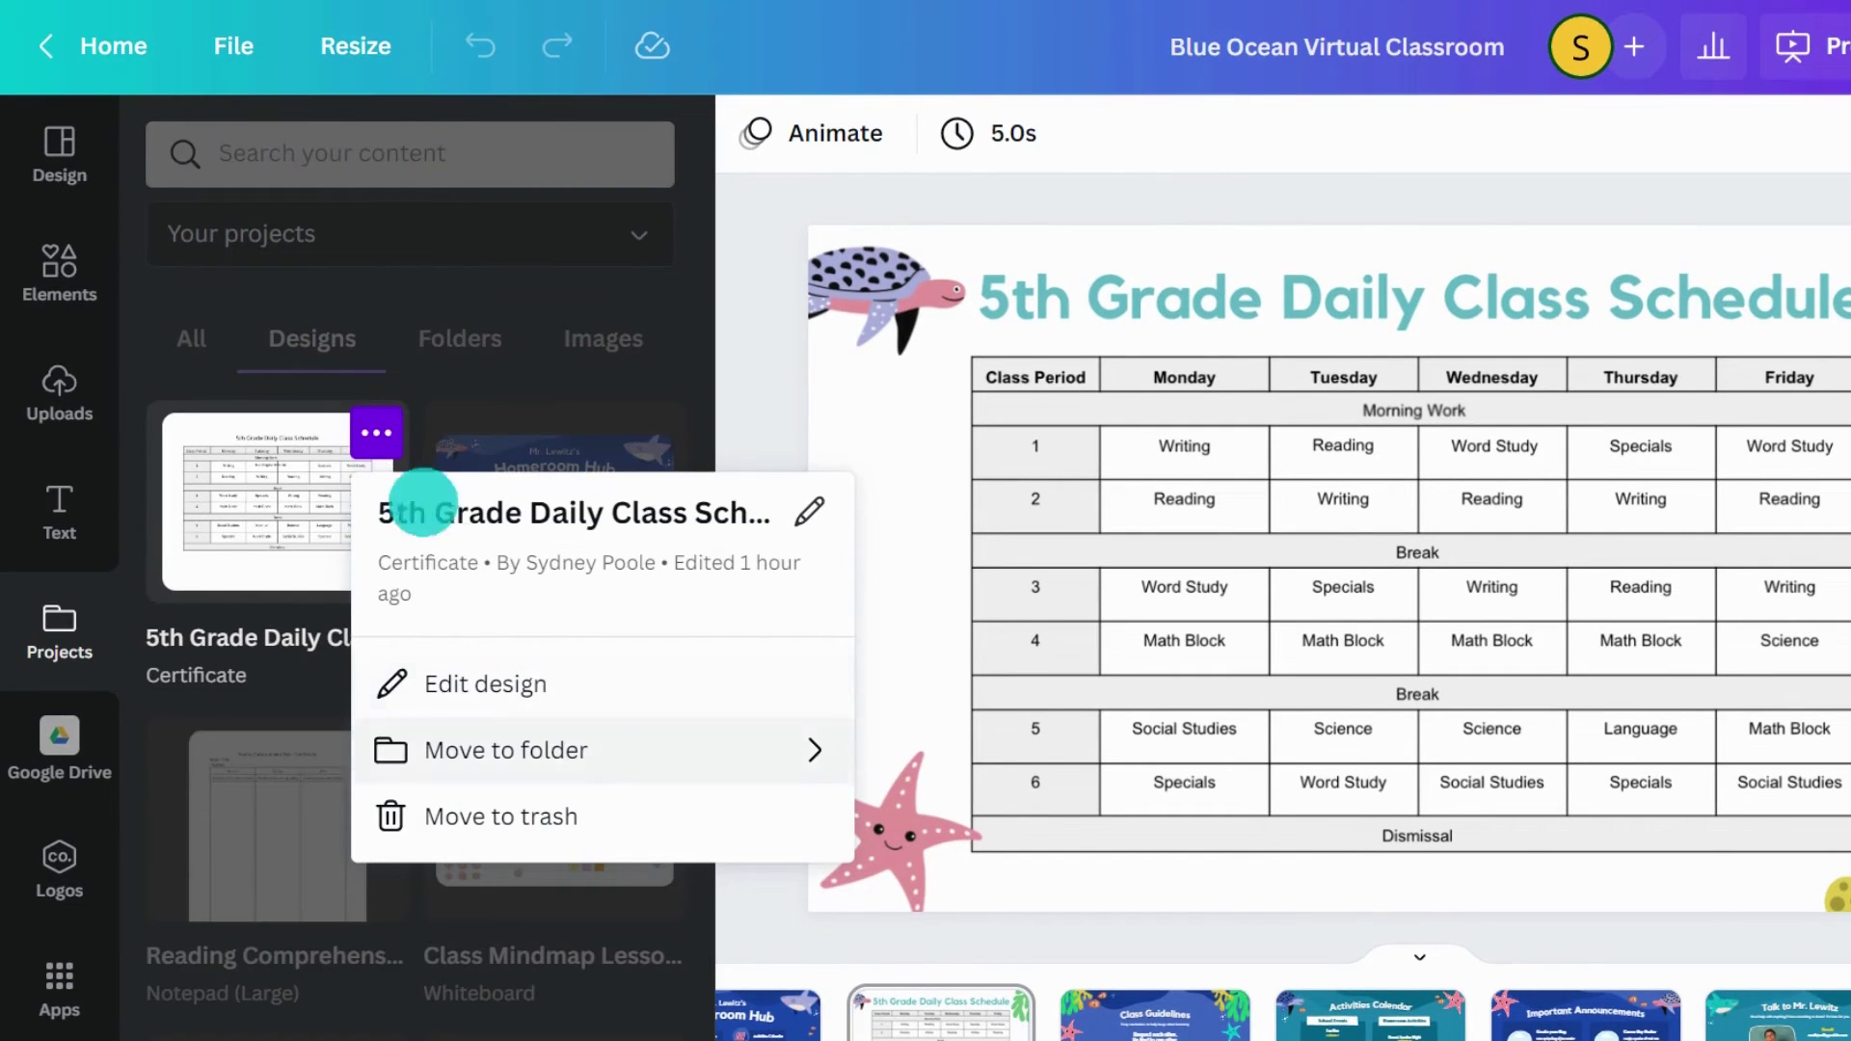
left_click(668, 822)
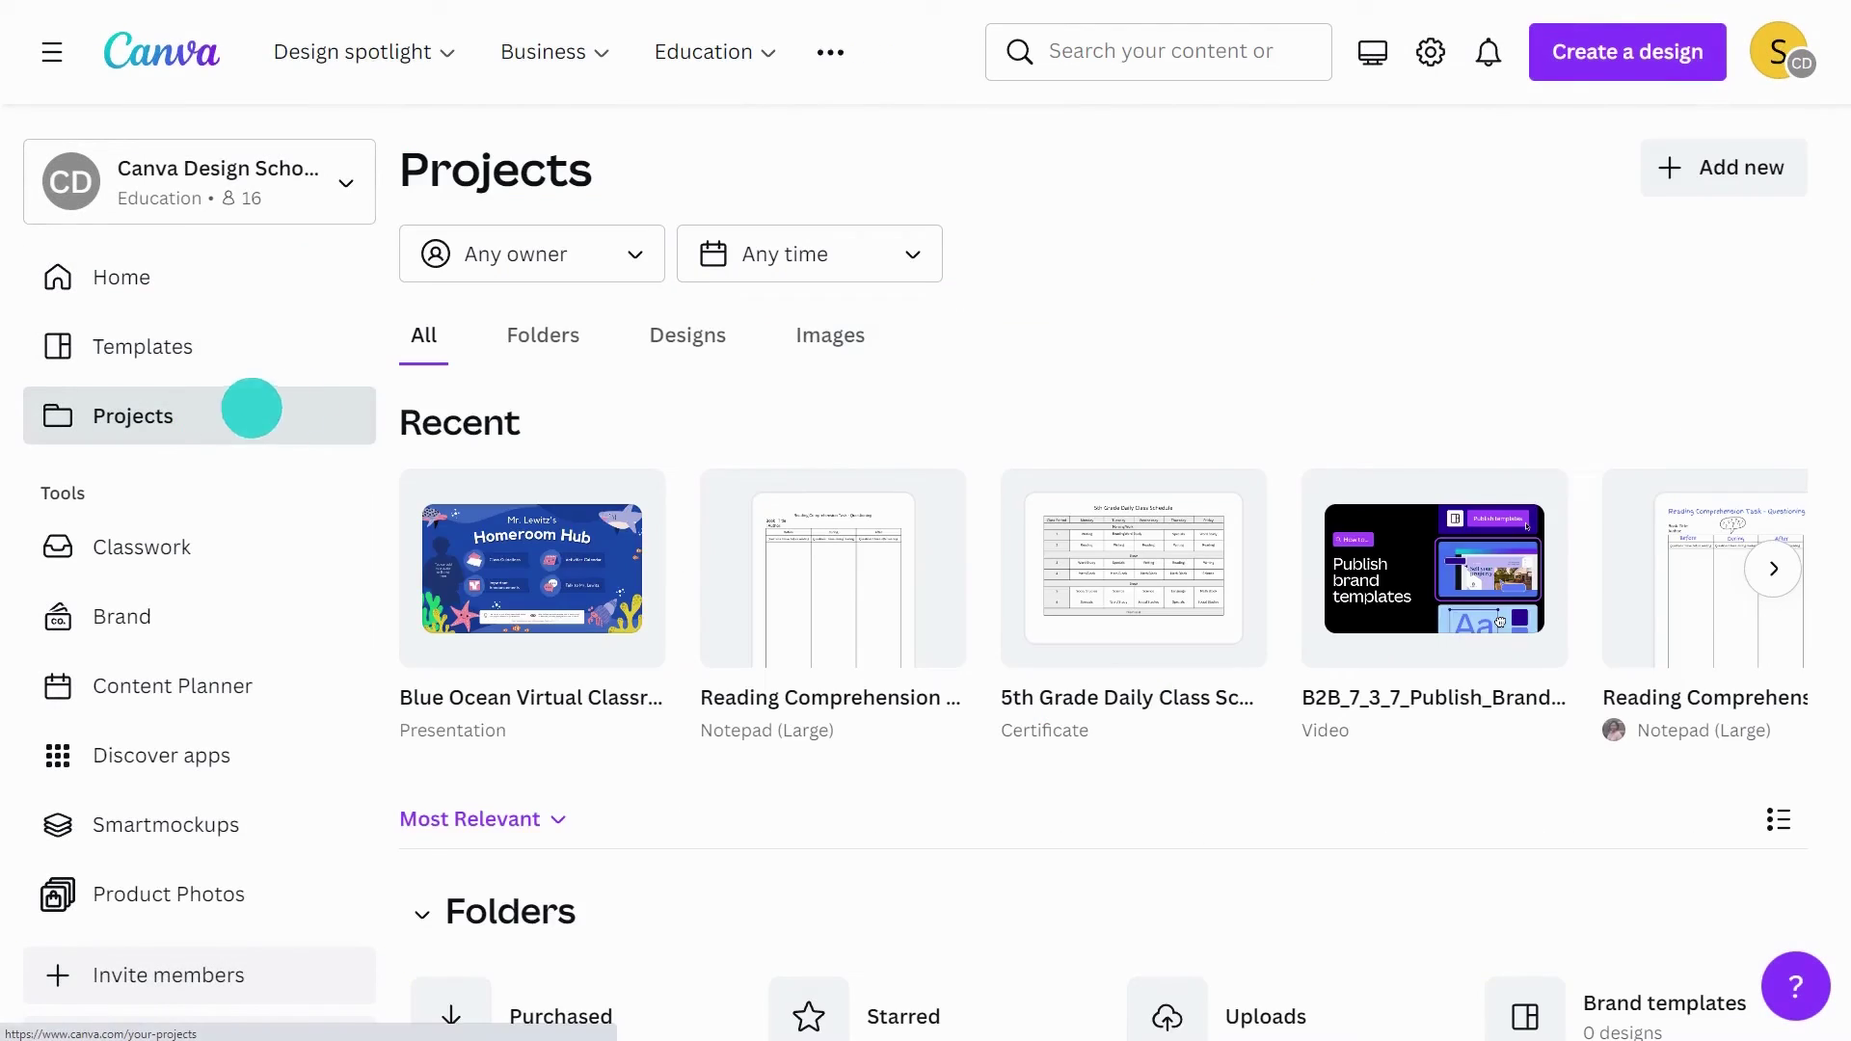
Move the Group Project - 1, Classroom - 1 and 5th Grade images into Group 1
left_click(843, 339)
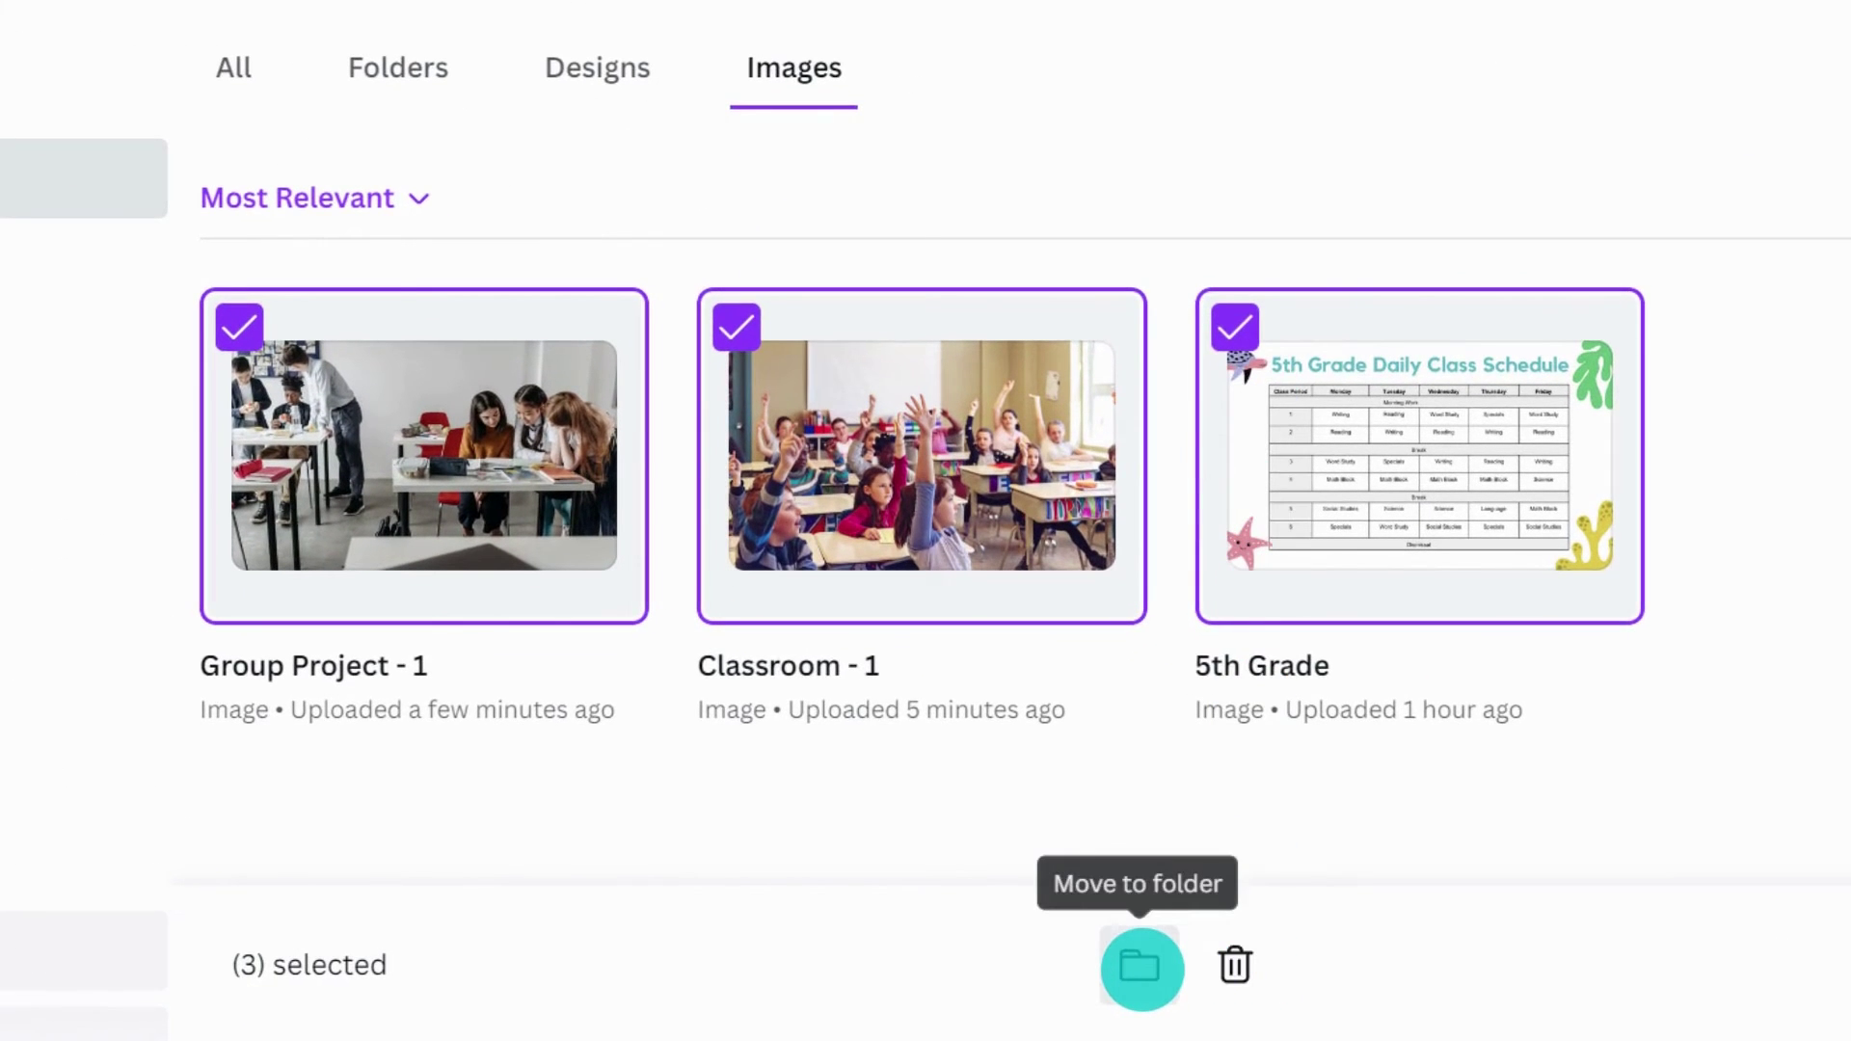
left_click(1141, 968)
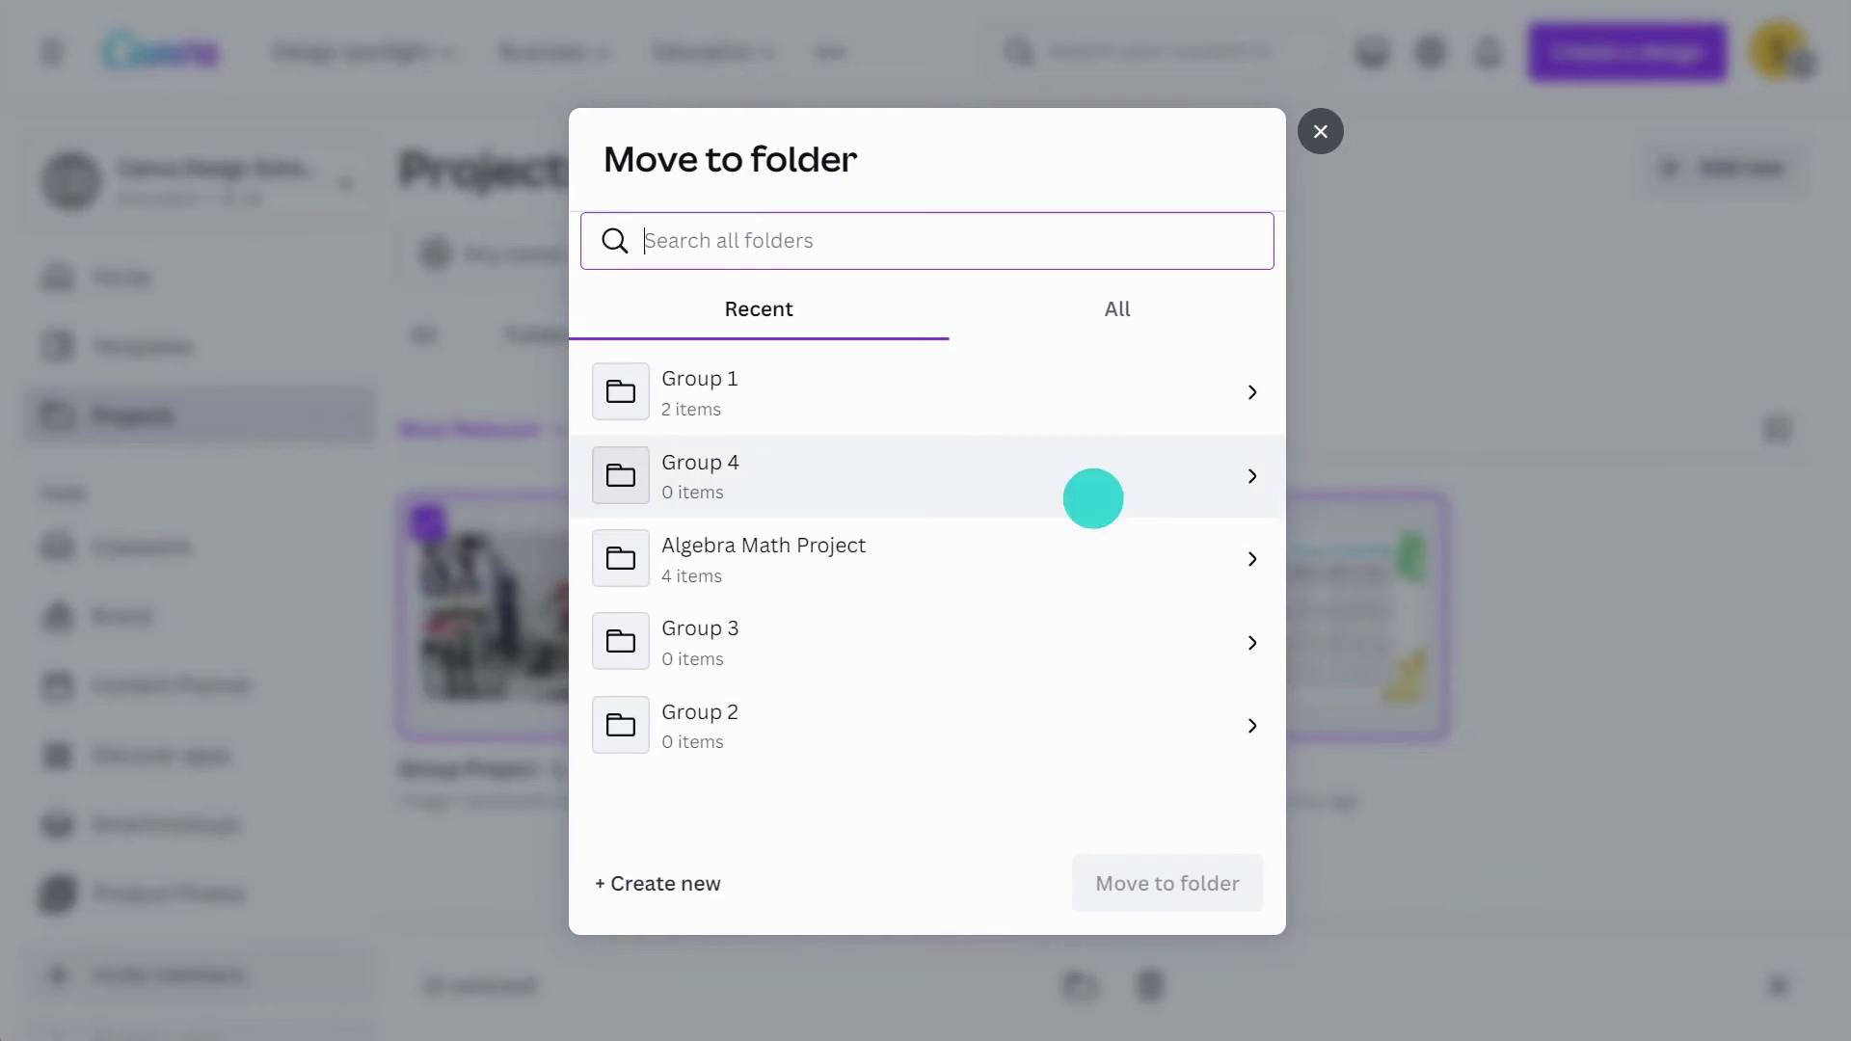
left_click(1095, 394)
left_click(1134, 849)
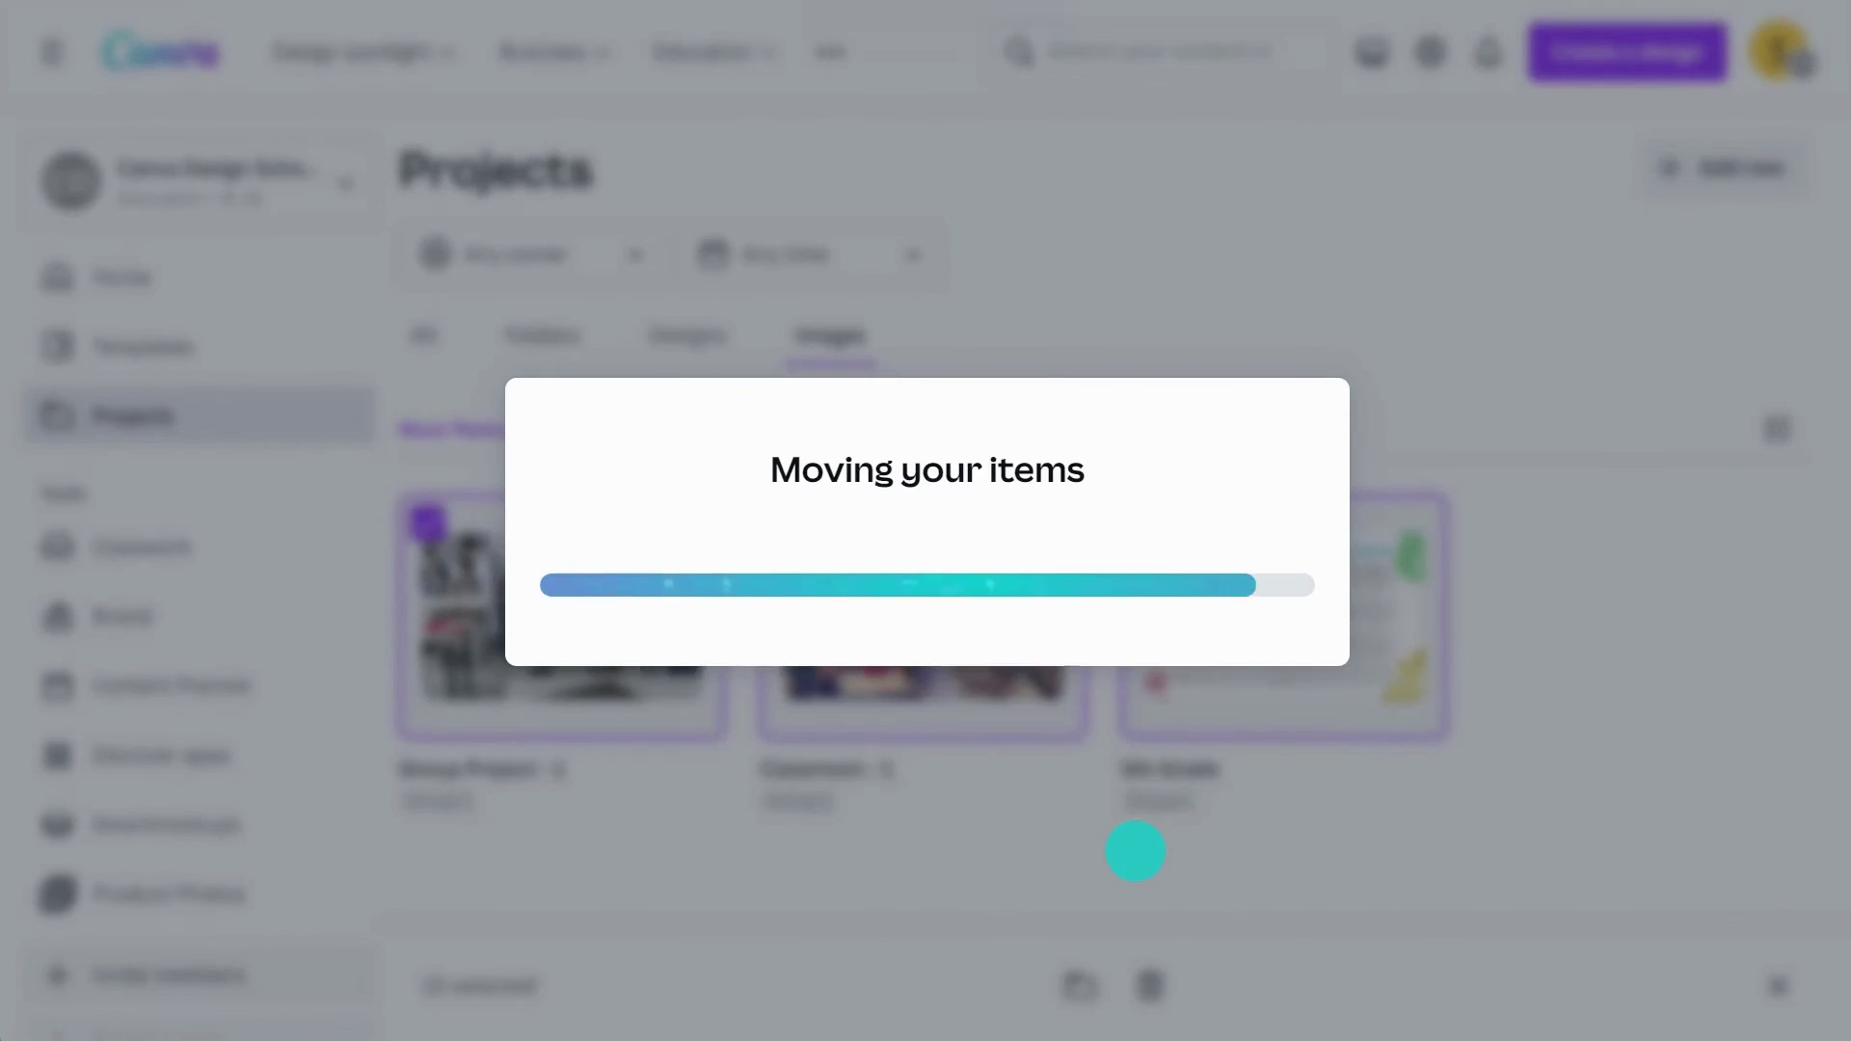